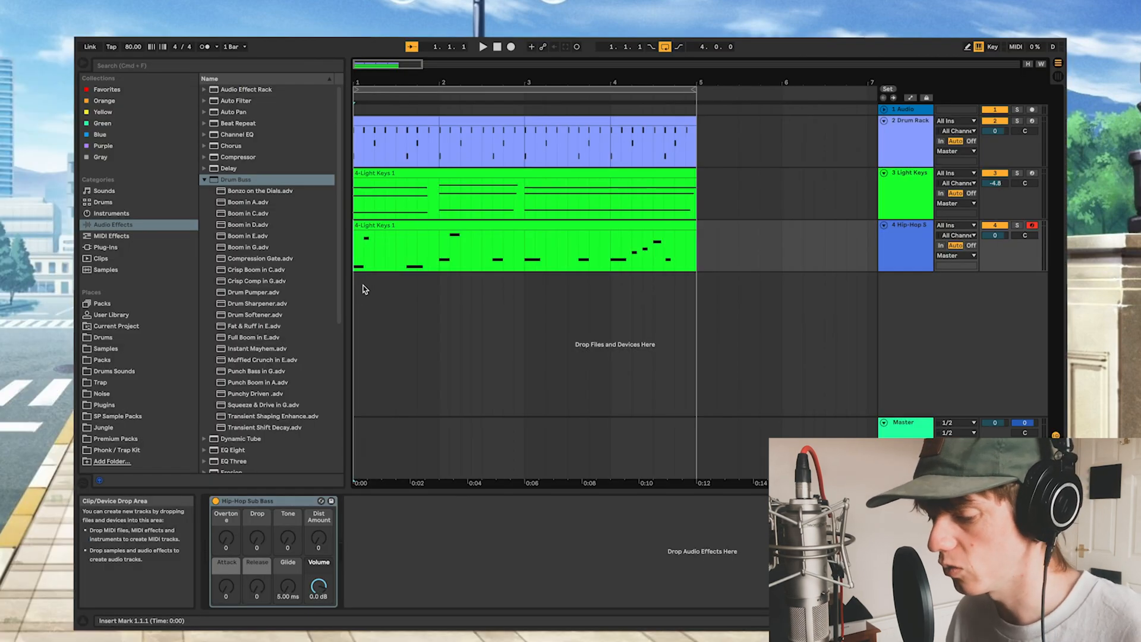
Play back the four-bar beat from the start
{"action": "key", "text": "space"}
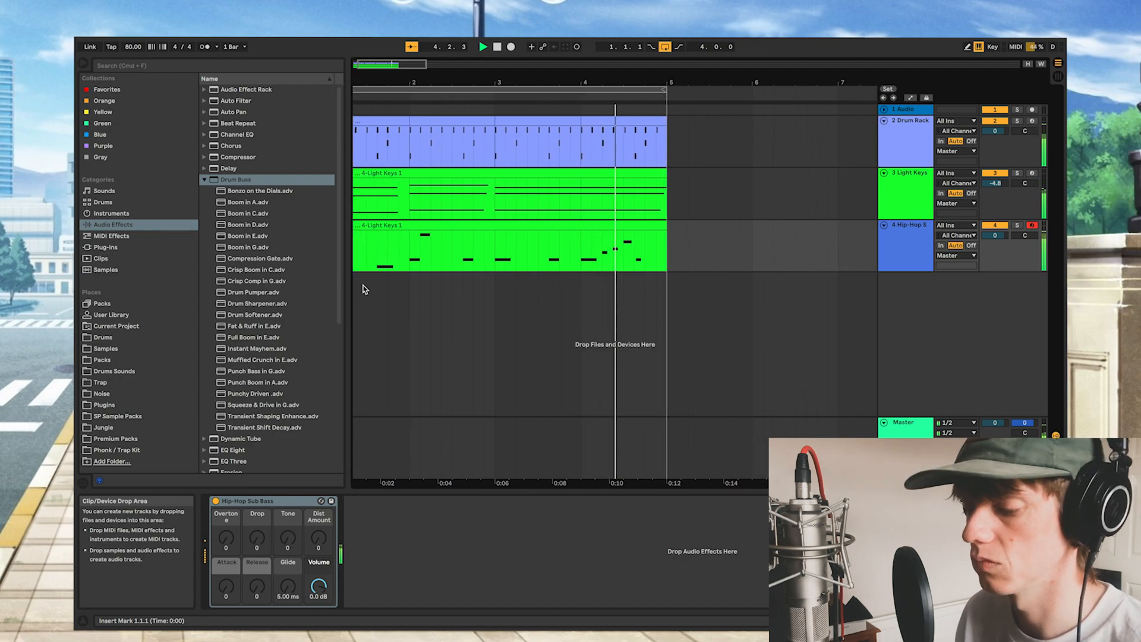
{"action": "key", "text": "space"}
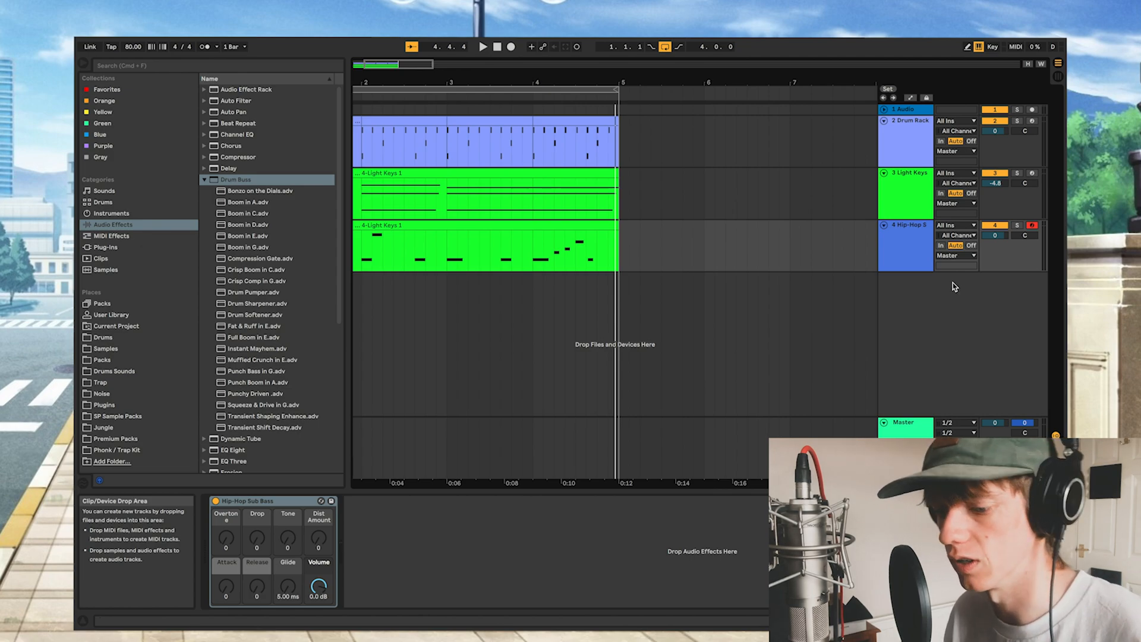
Insert an EQ Eight at the start of the Master track's effect chain, before Utility
{"action": "double_click", "coordinate": [905, 423]}
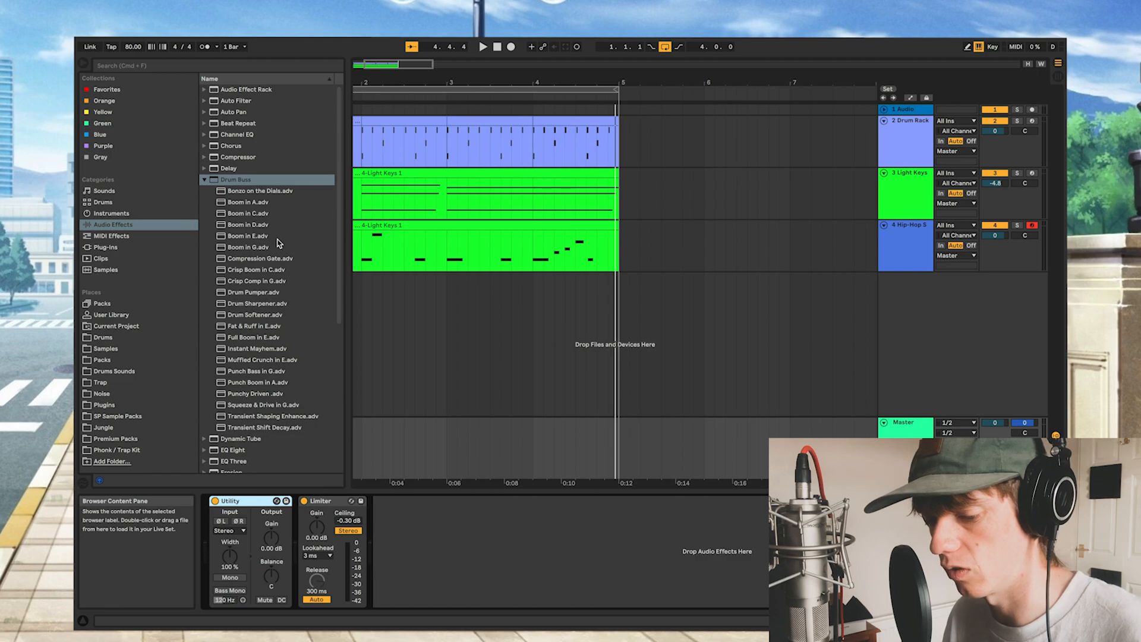
{"action": "left_click", "coordinate": [205, 180]}
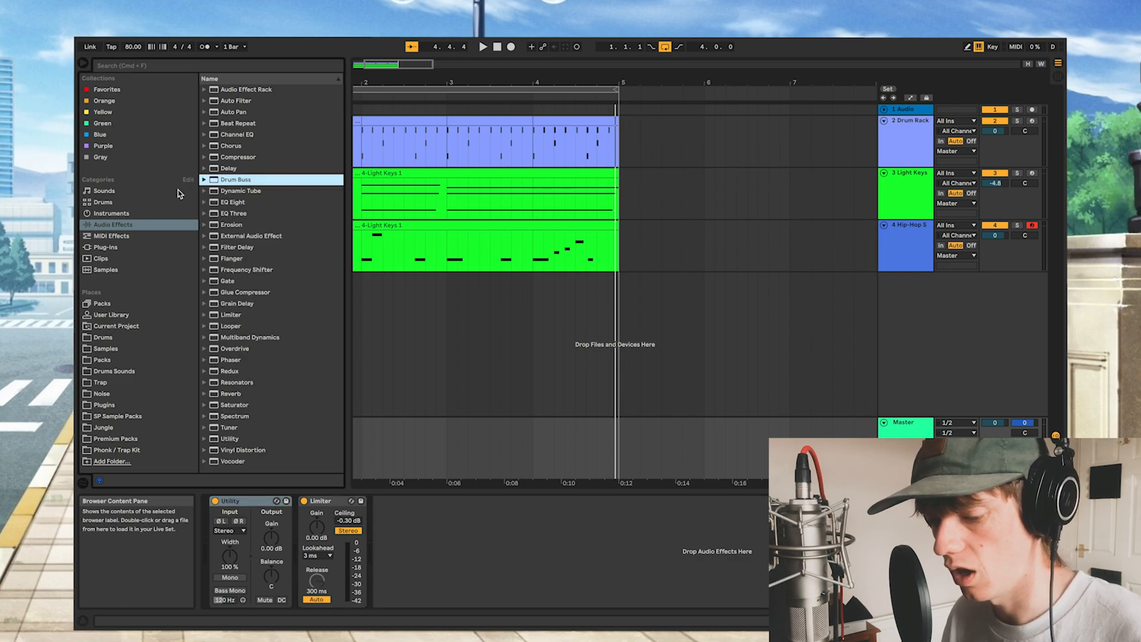
{"action": "left_click", "coordinate": [112, 236]}
{"action": "left_click", "coordinate": [115, 226]}
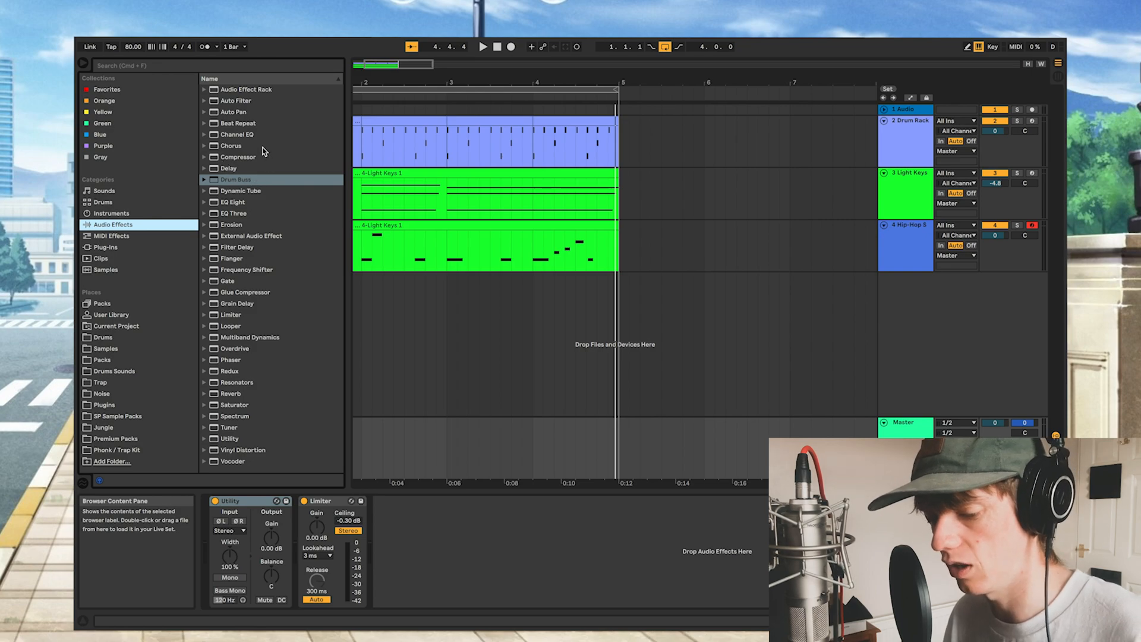
{"action": "mouse_move", "coordinate": [240, 205]}
{"action": "left_mouse_down"}
{"action": "mouse_move", "coordinate": [293, 438]}
{"action": "mouse_move", "coordinate": [226, 521]}
{"action": "left_mouse_up"}
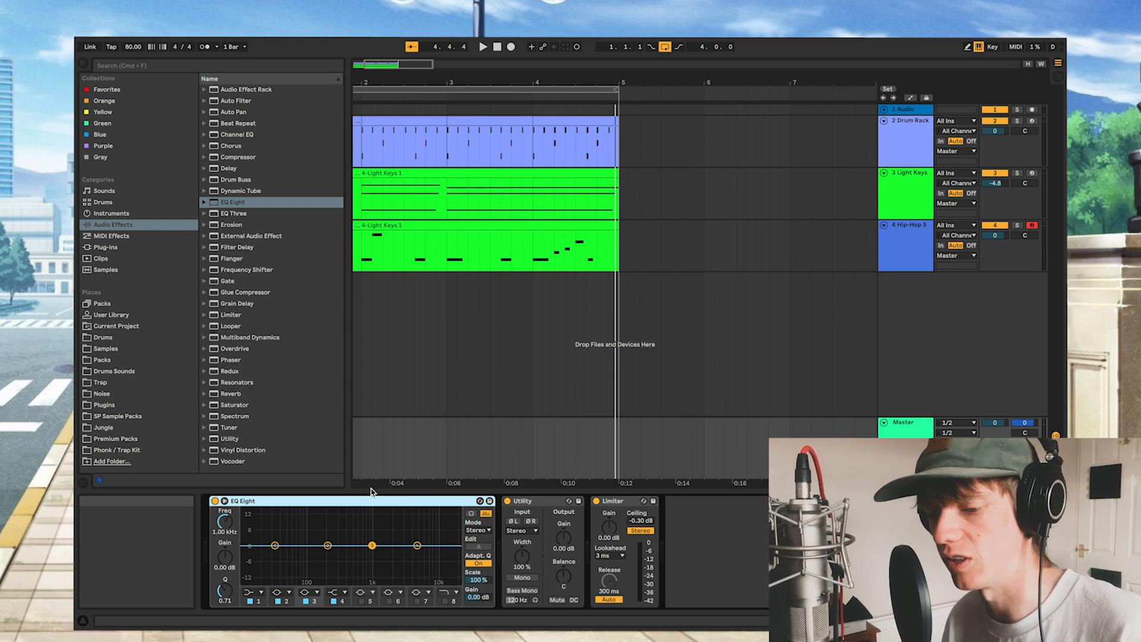
Enable EQ Eight's band 8 high cut with frequency 2.78 kHz and Q 0.58, and audition the loop
{"action": "left_click", "coordinate": [448, 605]}
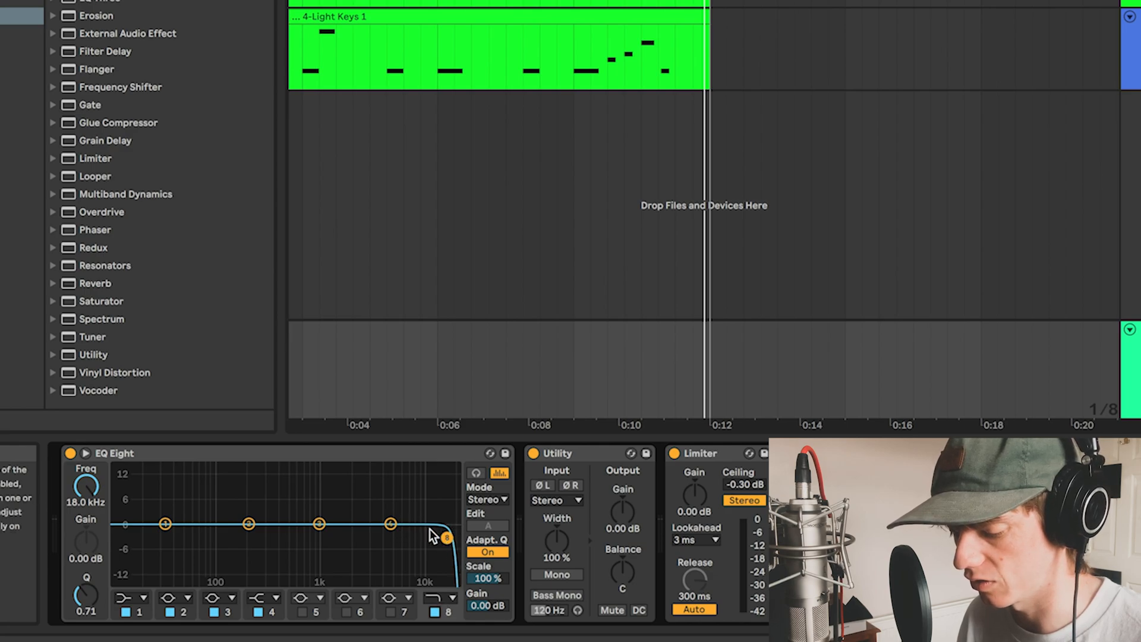
{"action": "left_click_drag", "start_coordinate": [446, 538], "coordinate": [364, 542]}
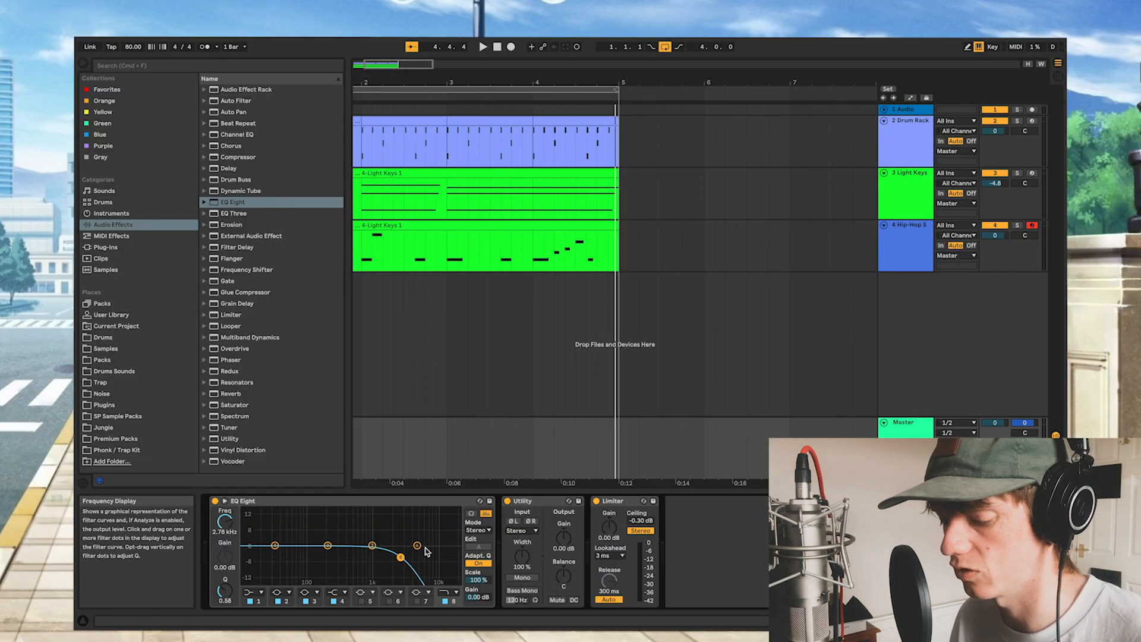
{"action": "key", "text": "space"}
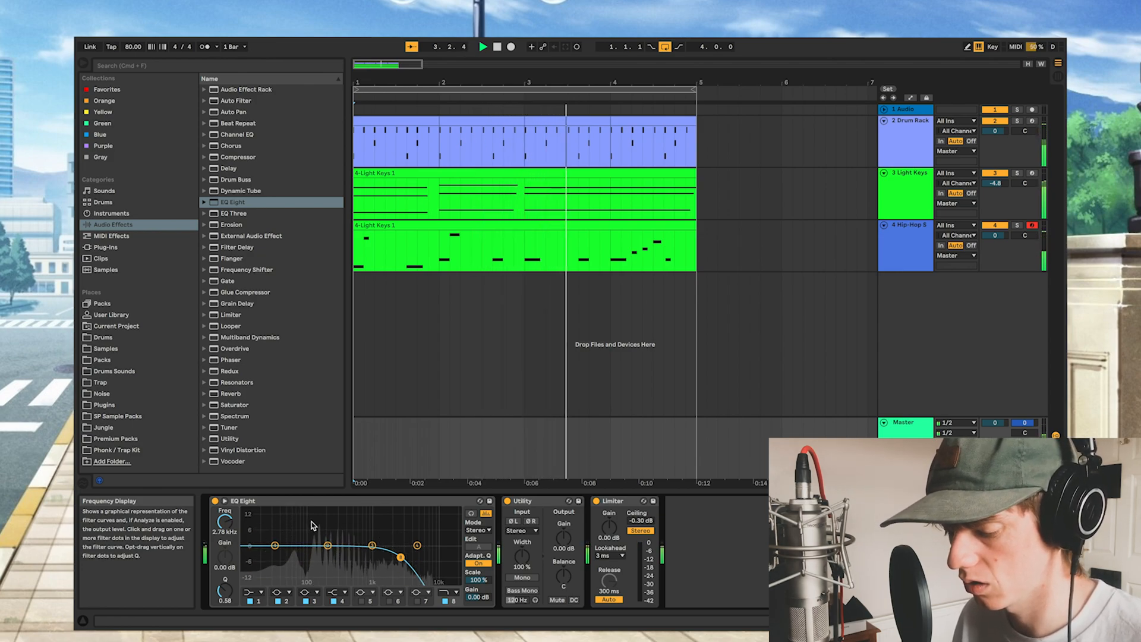
{"action": "key", "text": "space"}
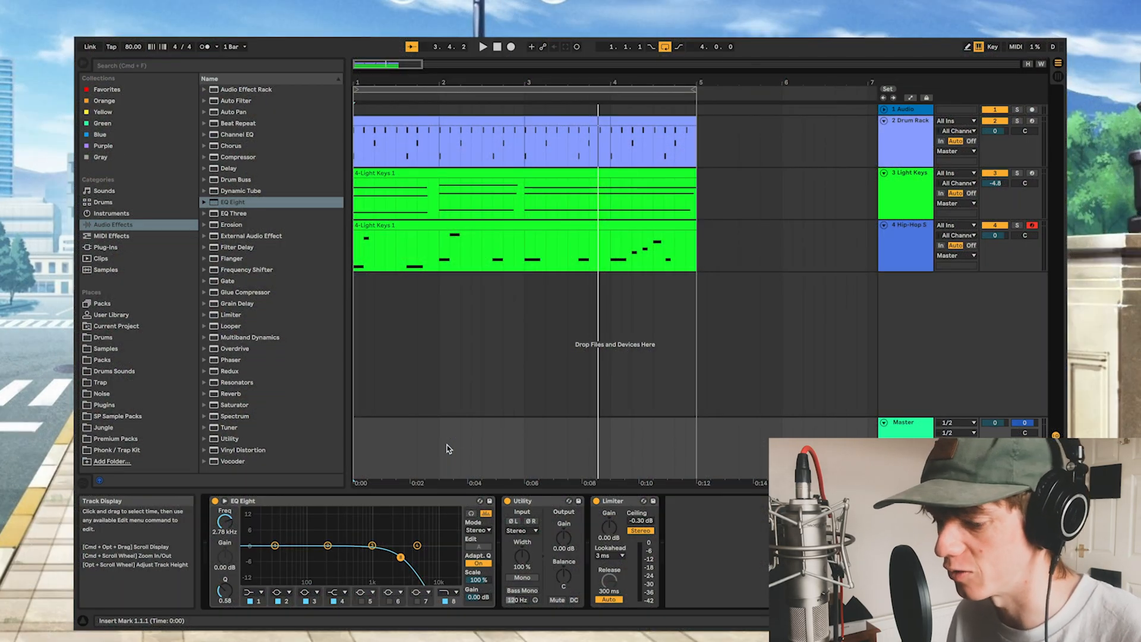
{"action": "key", "text": "space"}
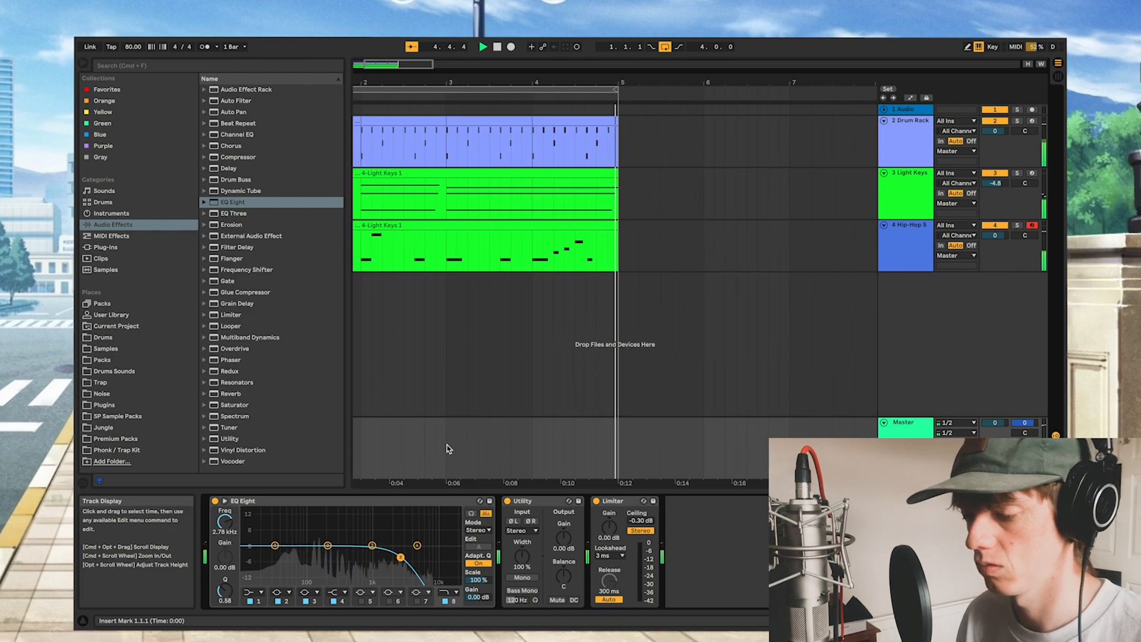
{"action": "key", "text": "space"}
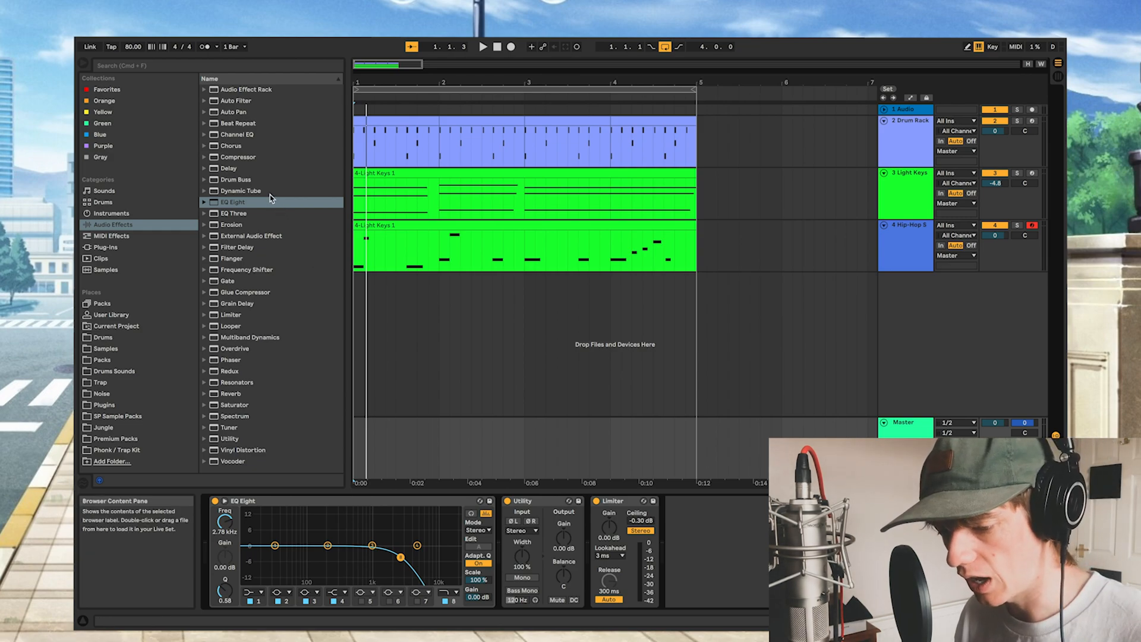
Add Vinyl Distortion after EQ Eight on the Master and set its Crackle volume to 0.15 during playback
{"action": "mouse_move", "coordinate": [244, 450]}
{"action": "left_mouse_down"}
{"action": "mouse_move", "coordinate": [526, 516]}
{"action": "mouse_move", "coordinate": [510, 524]}
{"action": "left_mouse_up"}
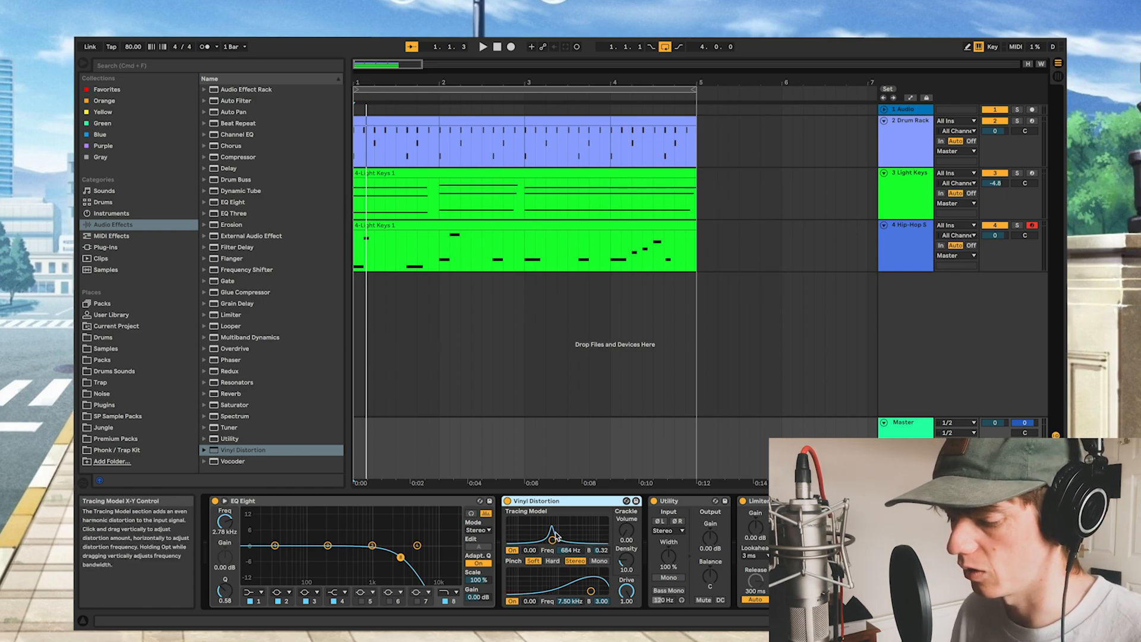
{"action": "key", "text": "space"}
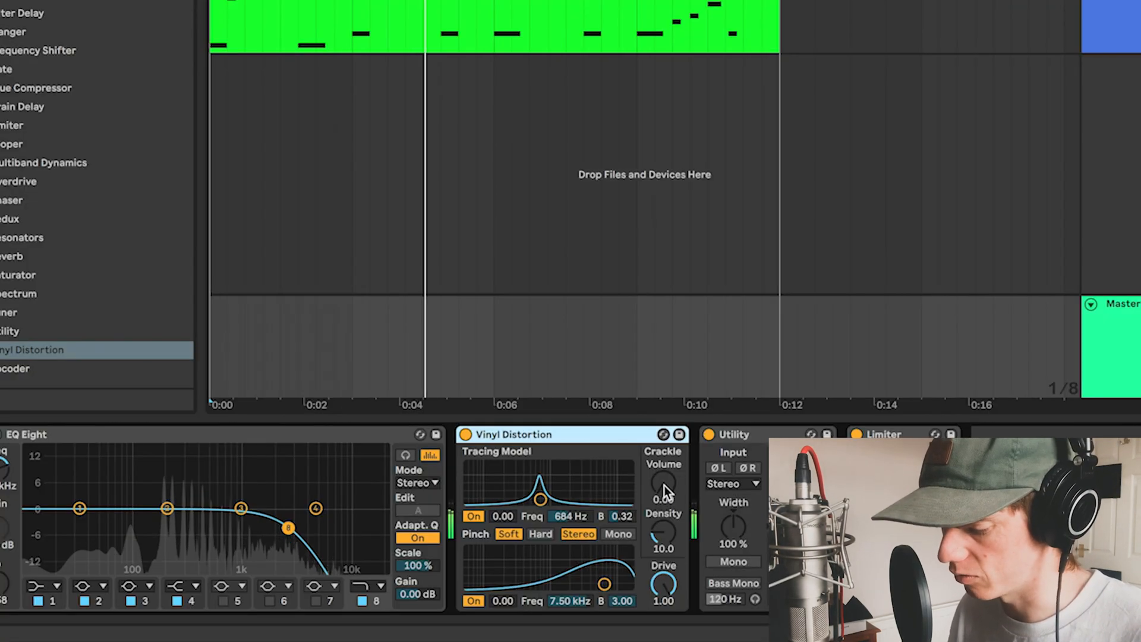
{"action": "left_click_drag", "start_coordinate": [627, 531], "coordinate": [623, 524]}
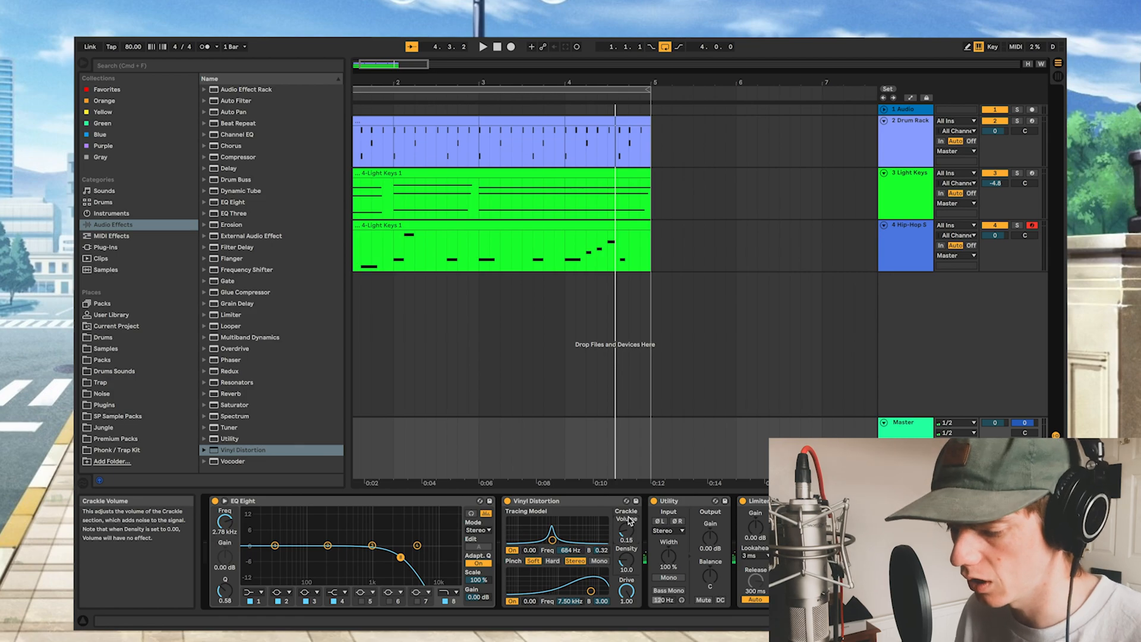
Set Vinyl Distortion's Pinch amount to 0.09 at 5.80 kHz and Drive to 0.39 while the loop plays
{"action": "key", "text": "space"}
{"action": "mouse_move", "coordinate": [591, 591]}
{"action": "left_mouse_down"}
{"action": "mouse_move", "coordinate": [493, 593]}
{"action": "mouse_move", "coordinate": [593, 587]}
{"action": "left_mouse_up"}
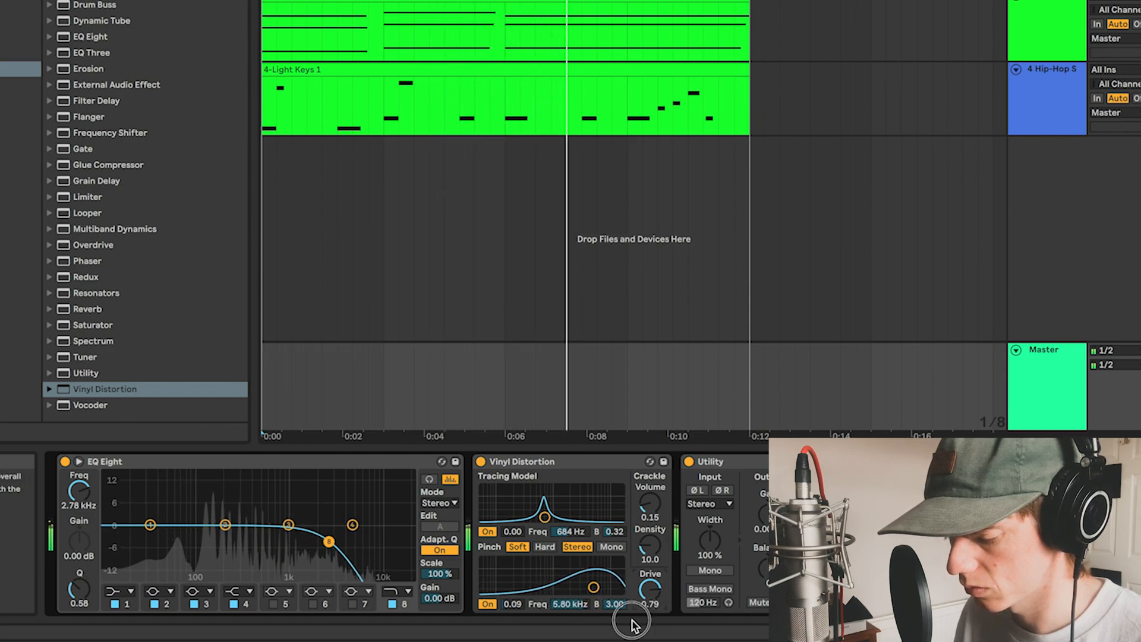
{"action": "left_click_drag", "start_coordinate": [648, 590], "coordinate": [646, 593]}
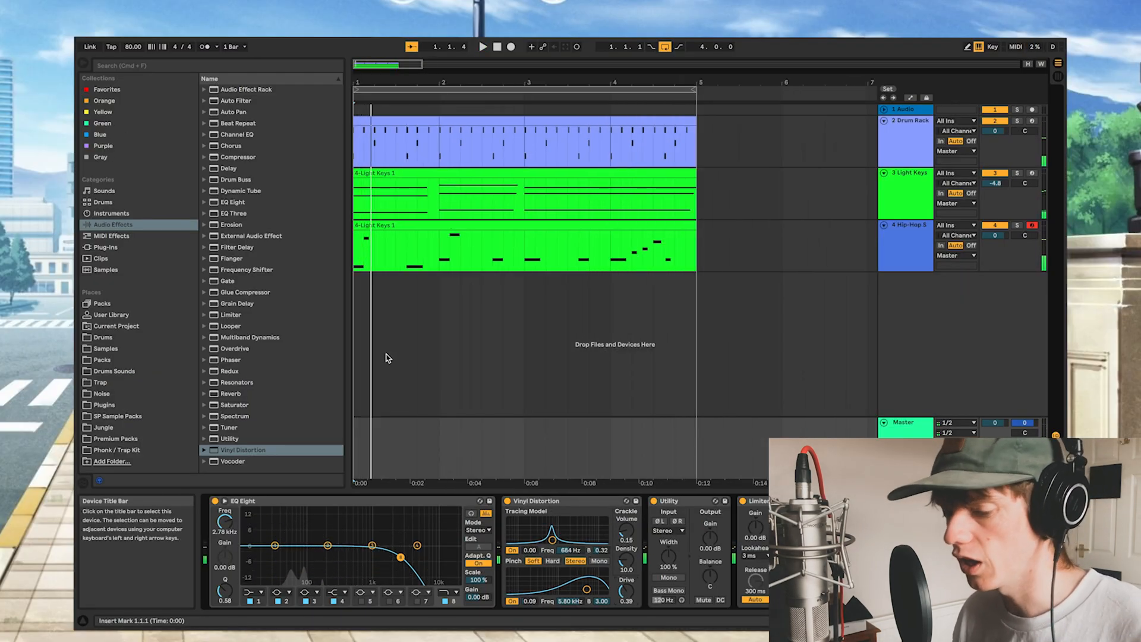
Add Drum Buss between Vinyl Distortion and Utility, and bypass Vinyl Distortion
{"action": "left_click", "coordinate": [237, 180]}
{"action": "left_click_drag", "start_coordinate": [580, 469], "coordinate": [647, 535]}
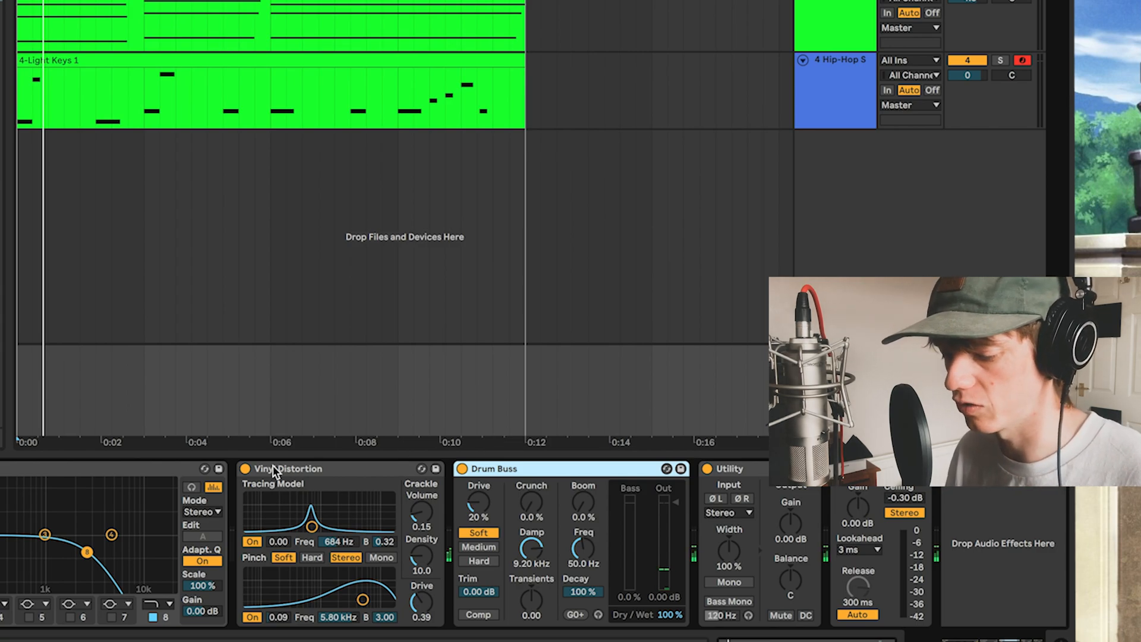
{"action": "left_click", "coordinate": [245, 468]}
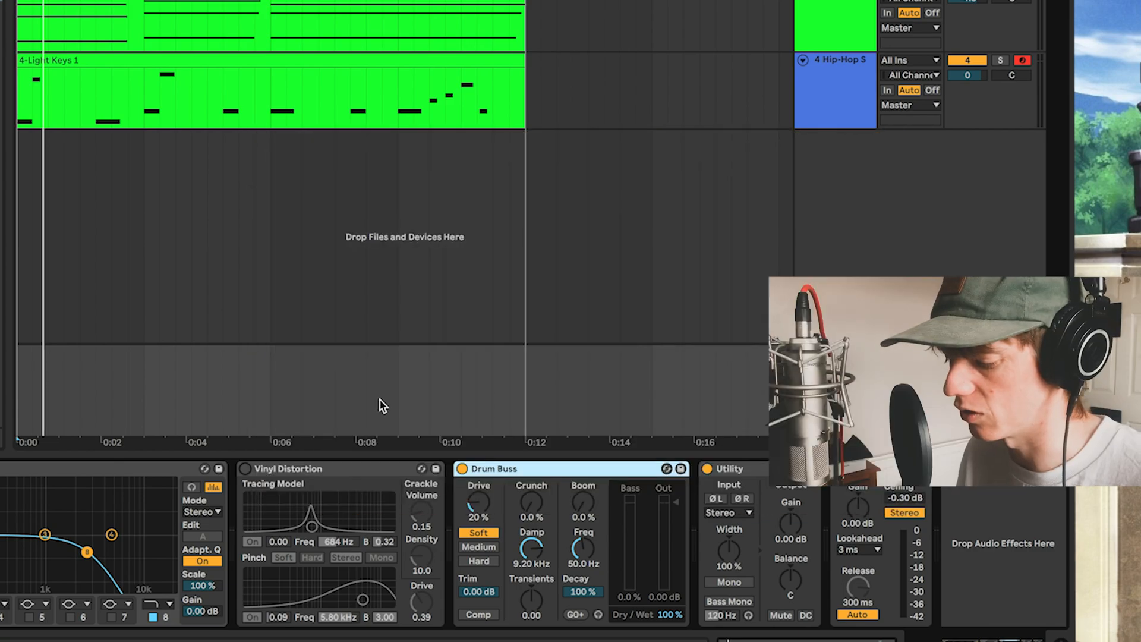
{"action": "left_click", "coordinate": [245, 470]}
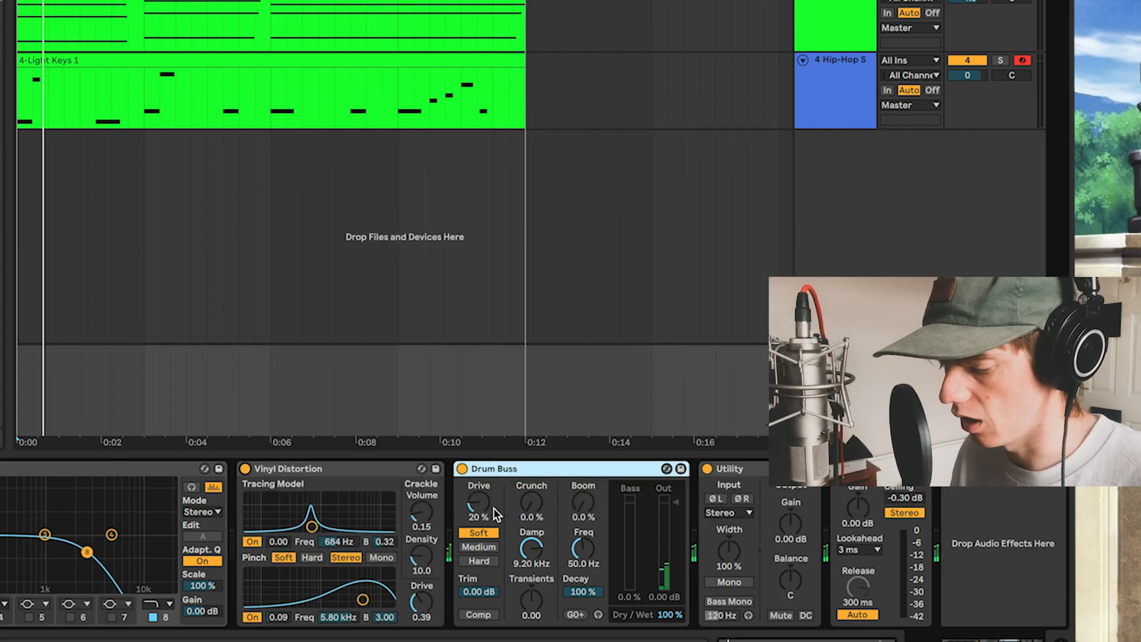
{"action": "left_click", "coordinate": [245, 469]}
Set Drum Buss's Drive to 11 %, Crunch to 25 % and output gain to -4.03 dB, auditioning the loop
{"action": "left_click_drag", "start_coordinate": [476, 509], "coordinate": [477, 518]}
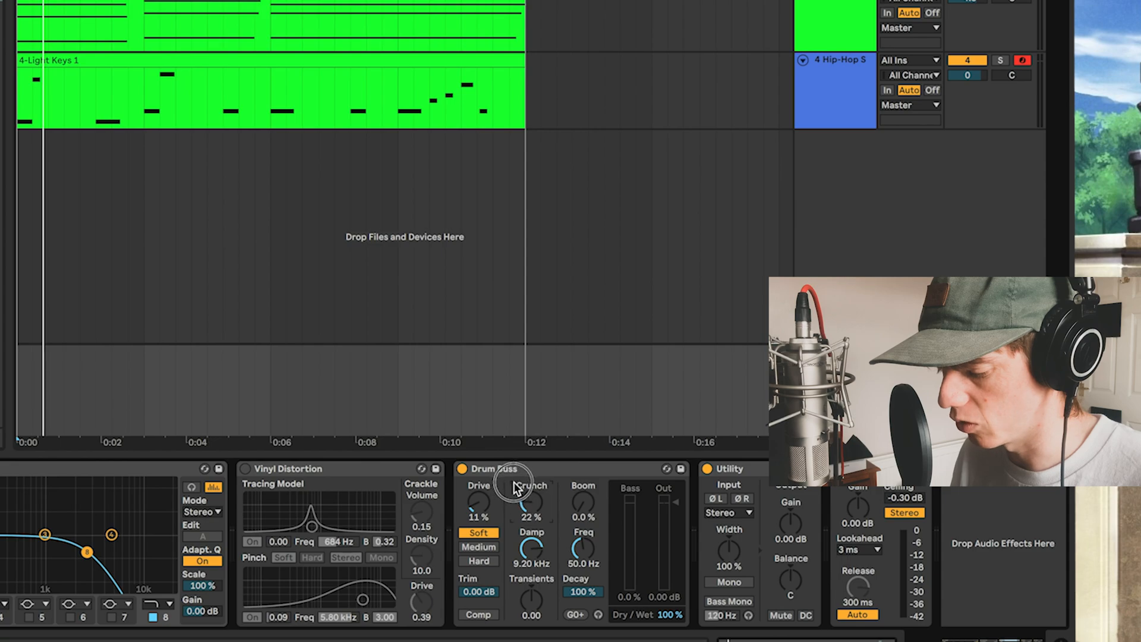
{"action": "key", "text": "space"}
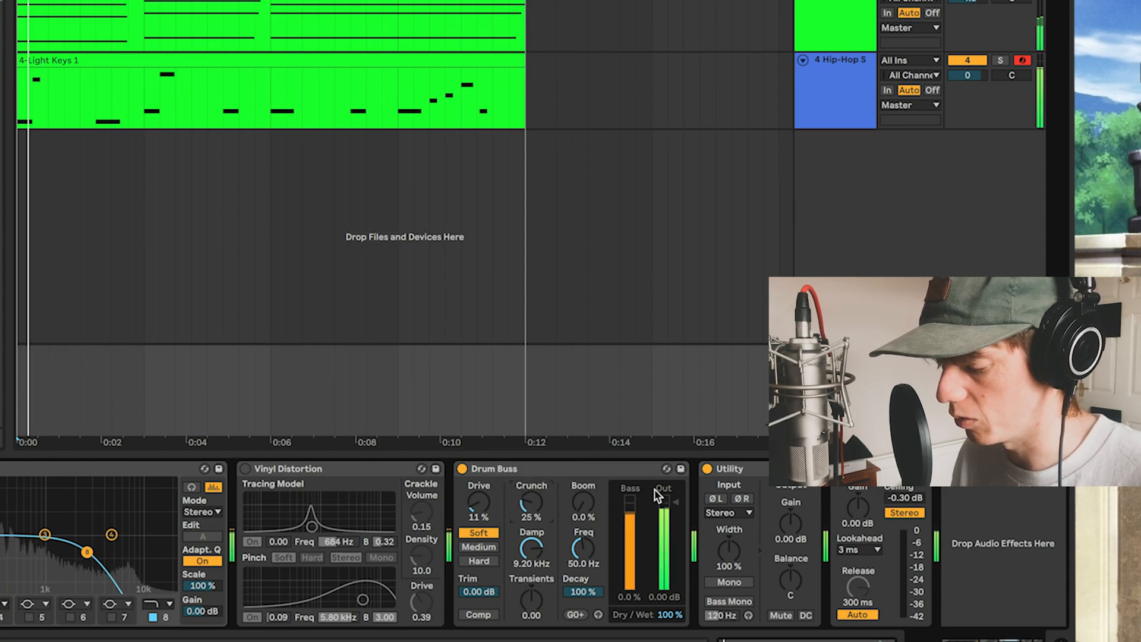
{"action": "mouse_move", "coordinate": [677, 500]}
{"action": "left_mouse_down"}
{"action": "mouse_move", "coordinate": [679, 538]}
{"action": "mouse_move", "coordinate": [674, 511]}
{"action": "left_mouse_up"}
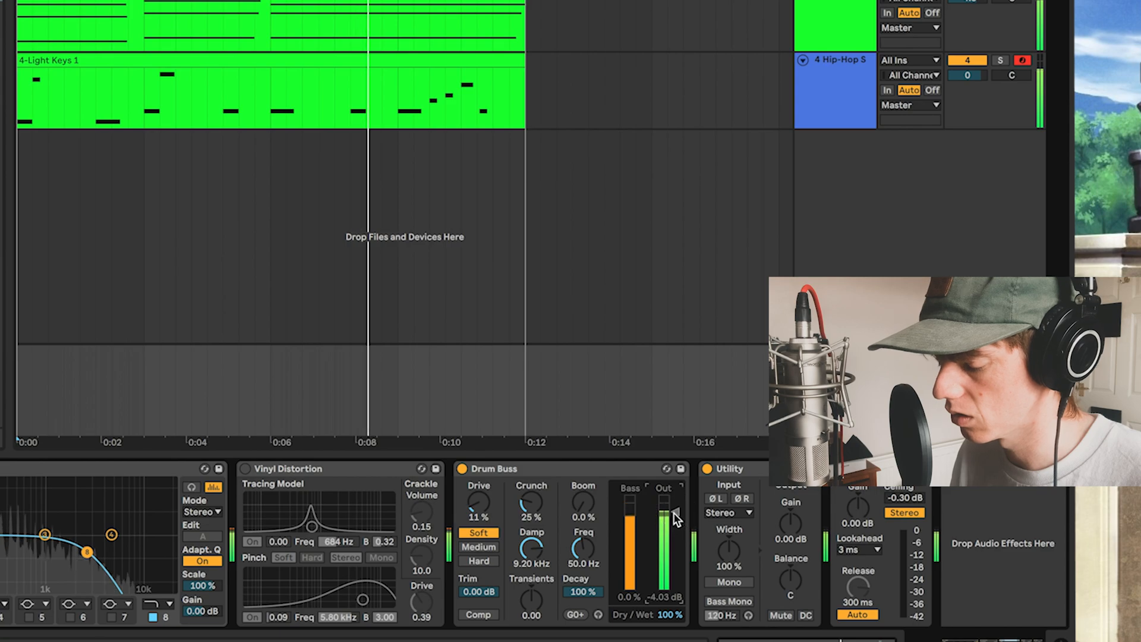
Set Drum Buss's Crunch to 19 % and Drive to 20 %, trying Hard distortion before returning to Soft
{"action": "scroll", "coordinate": [573, 453], "scroll_direction": "right", "scroll_amount": 1}
{"action": "left_click_drag", "start_coordinate": [525, 502], "coordinate": [472, 500]}
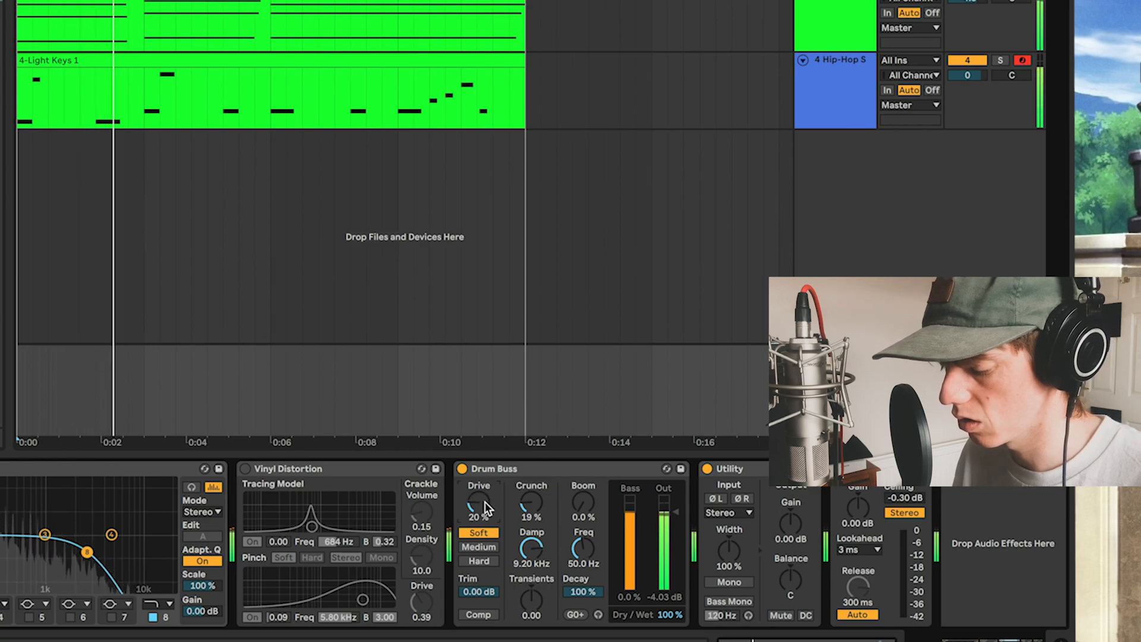
{"action": "left_click", "coordinate": [482, 560]}
{"action": "left_click", "coordinate": [483, 533]}
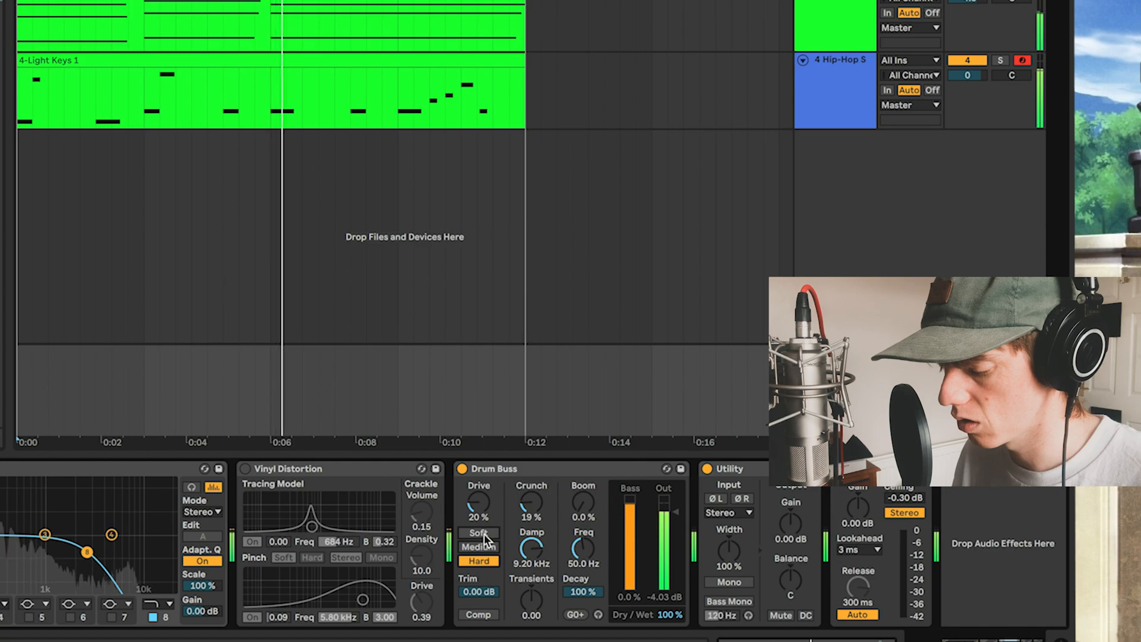
Play the loop with the Master's effects in view, then return the insert marker to bar 1
{"action": "key", "text": "space"}
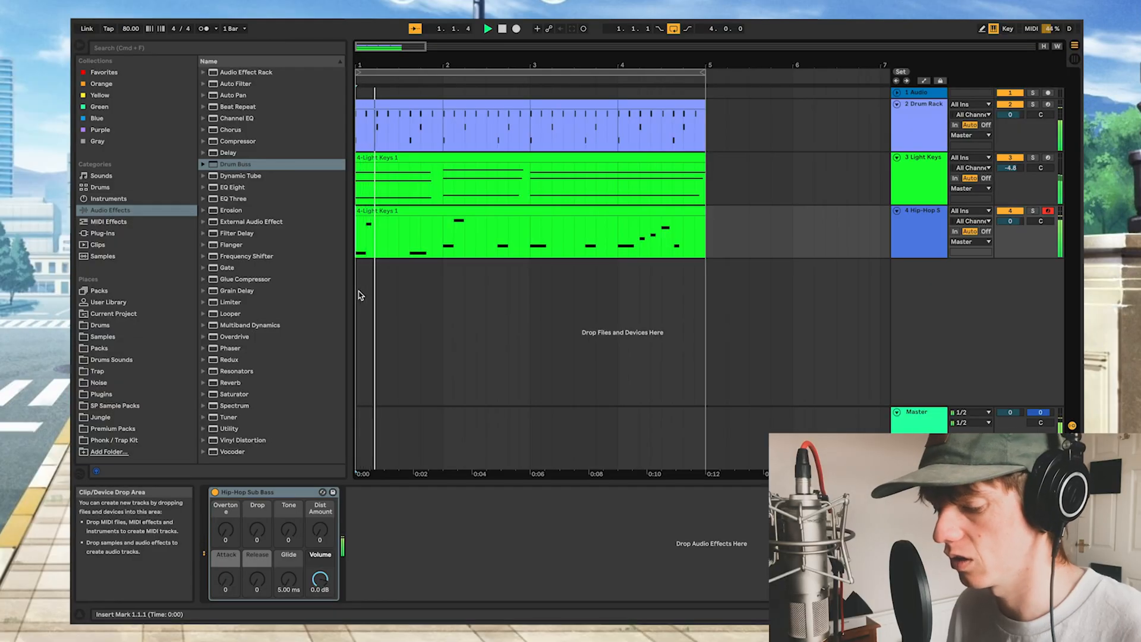
{"action": "left_click", "coordinate": [920, 420]}
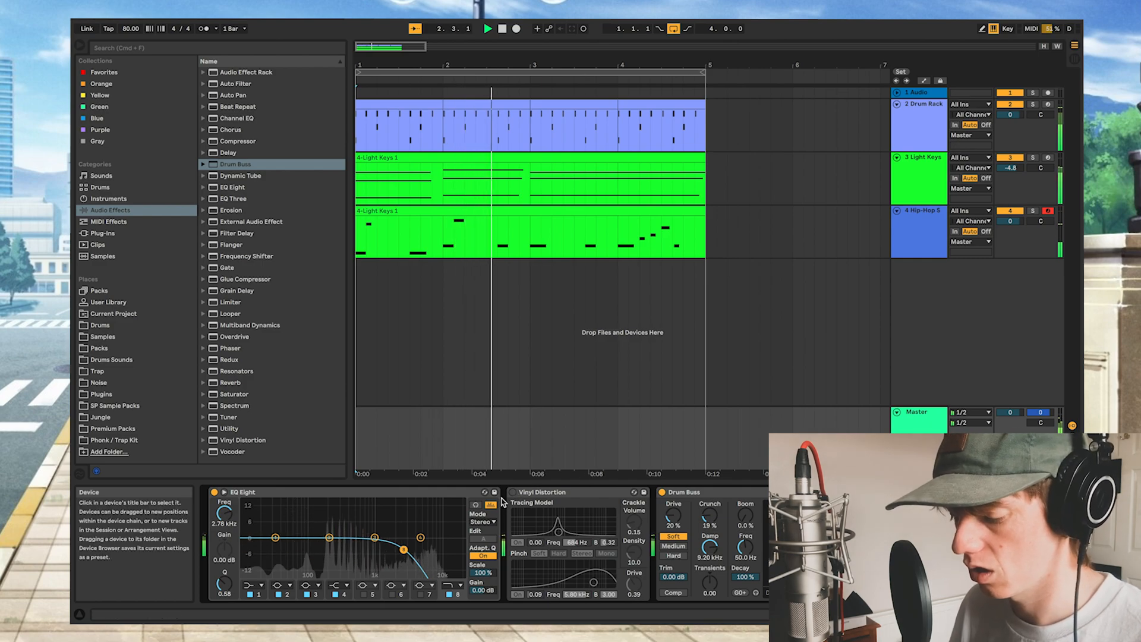
{"action": "key", "text": "space"}
{"action": "left_click", "coordinate": [358, 294]}
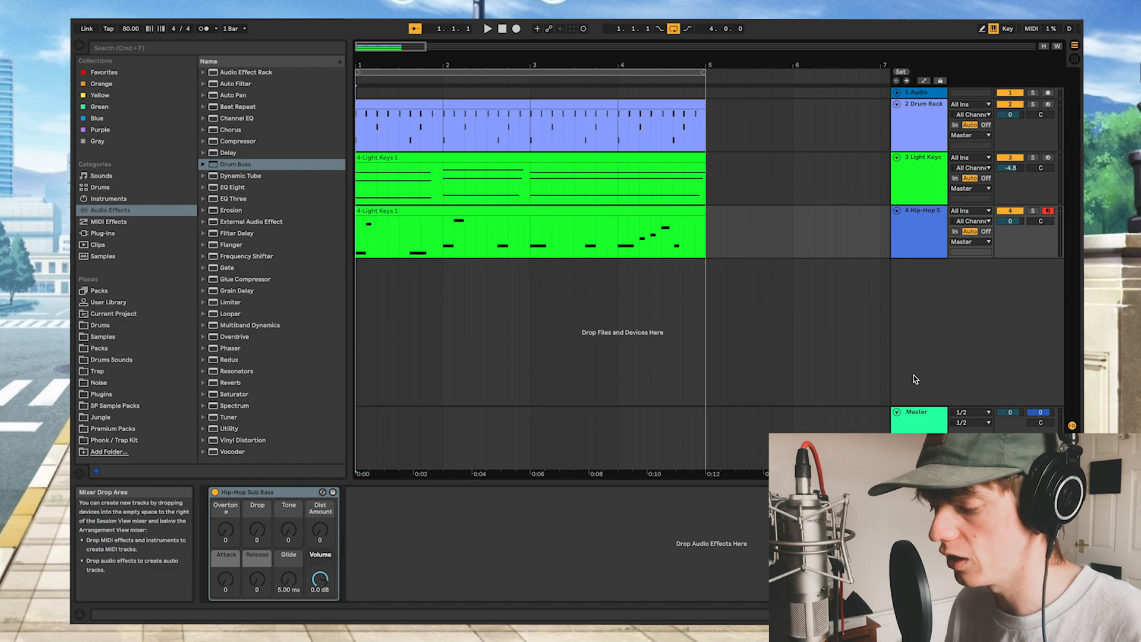
Turn Vinyl Distortion back on in the Master chain and place the insert marker at bar 1
{"action": "left_click", "coordinate": [918, 416]}
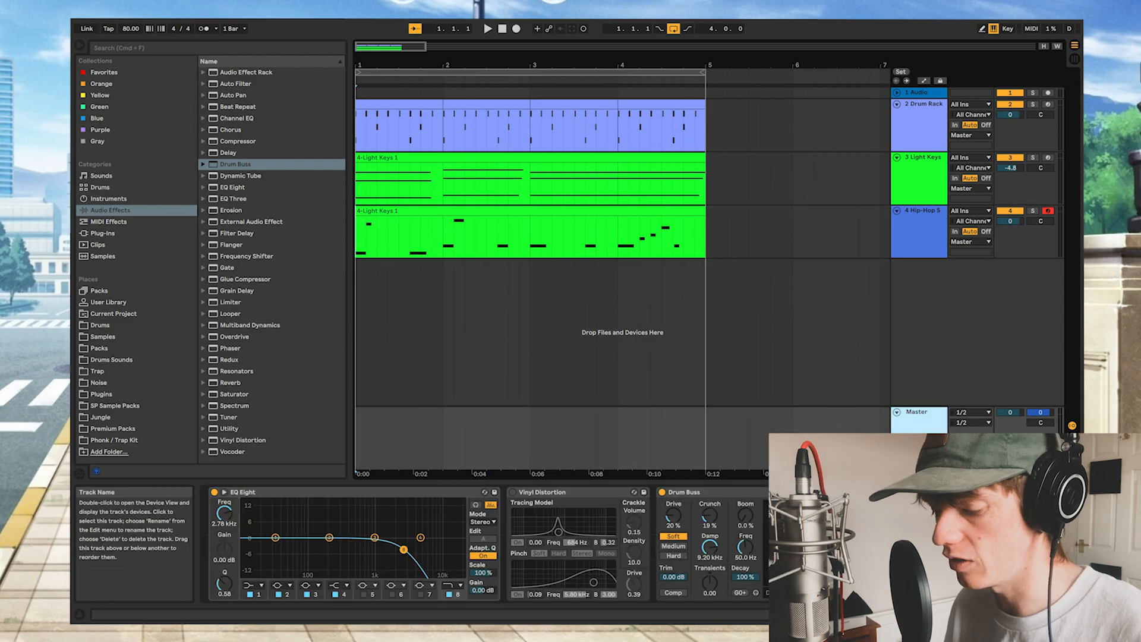
{"action": "left_click", "coordinate": [512, 493]}
{"action": "left_click", "coordinate": [357, 290]}
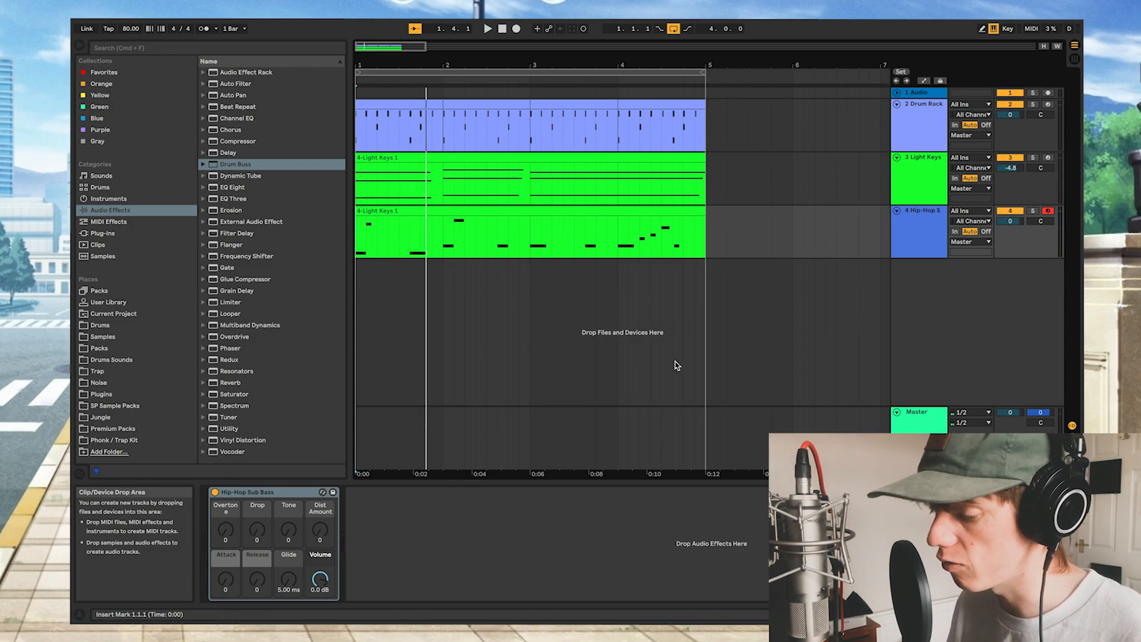
Bypass Drum Buss, Vinyl Distortion and EQ Eight on the Master and play the loop without them
{"action": "left_click", "coordinate": [917, 417]}
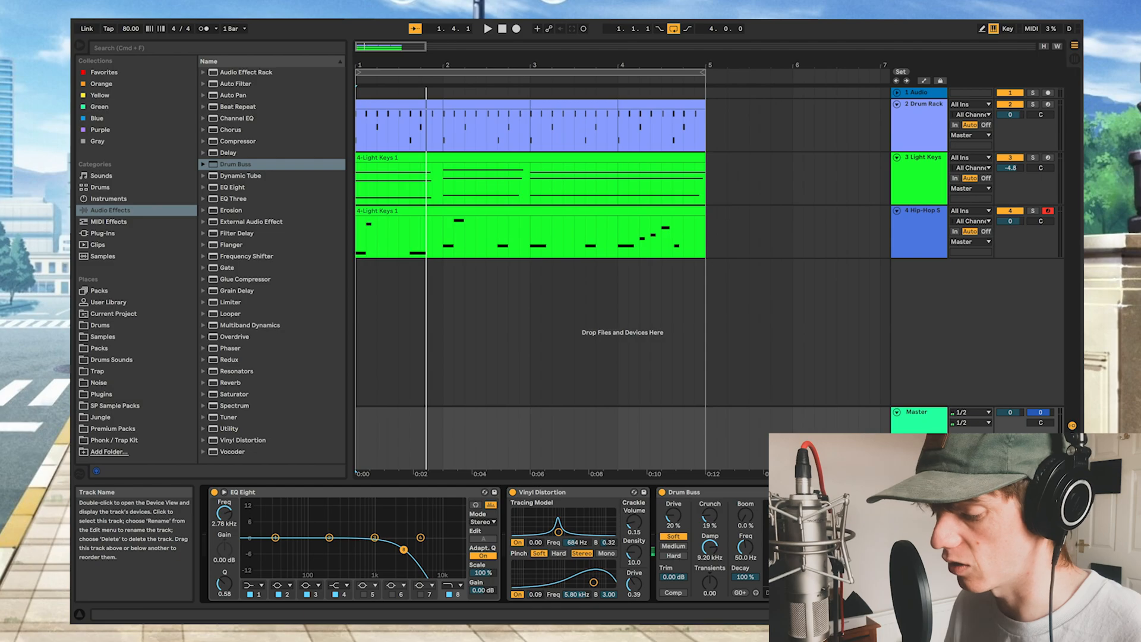
{"action": "left_click", "coordinate": [662, 492]}
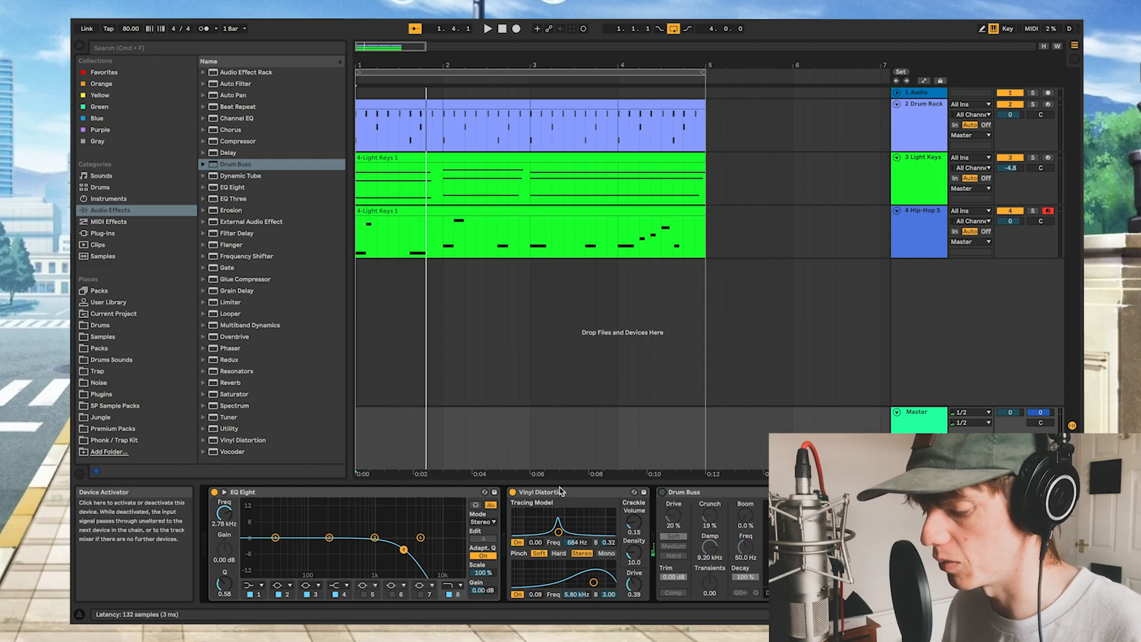
{"action": "left_click", "coordinate": [214, 493]}
{"action": "key", "text": "space"}
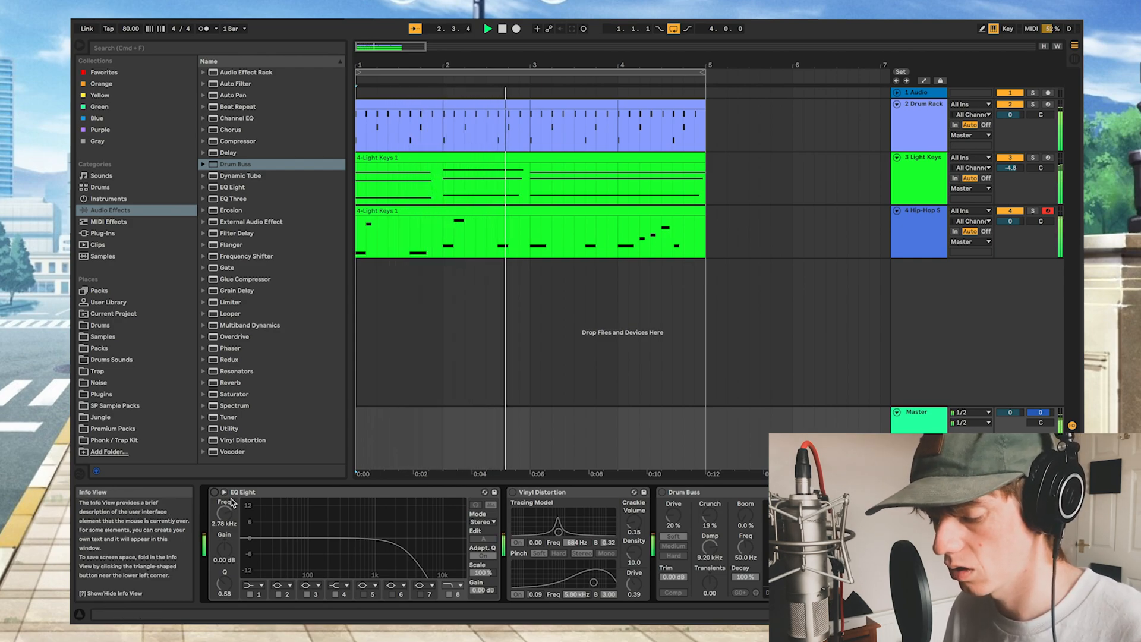
Re-enable Drum Buss, Vinyl Distortion and EQ Eight during playback to compare the processed sound
{"action": "left_click", "coordinate": [662, 492]}
{"action": "left_click", "coordinate": [512, 493]}
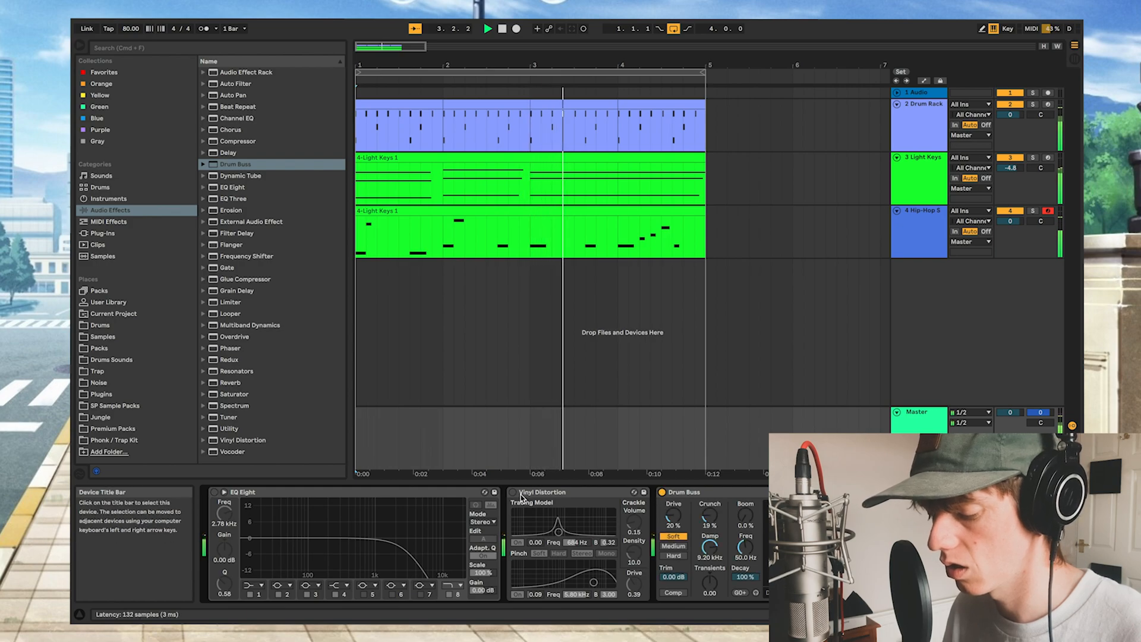
{"action": "left_click", "coordinate": [215, 492]}
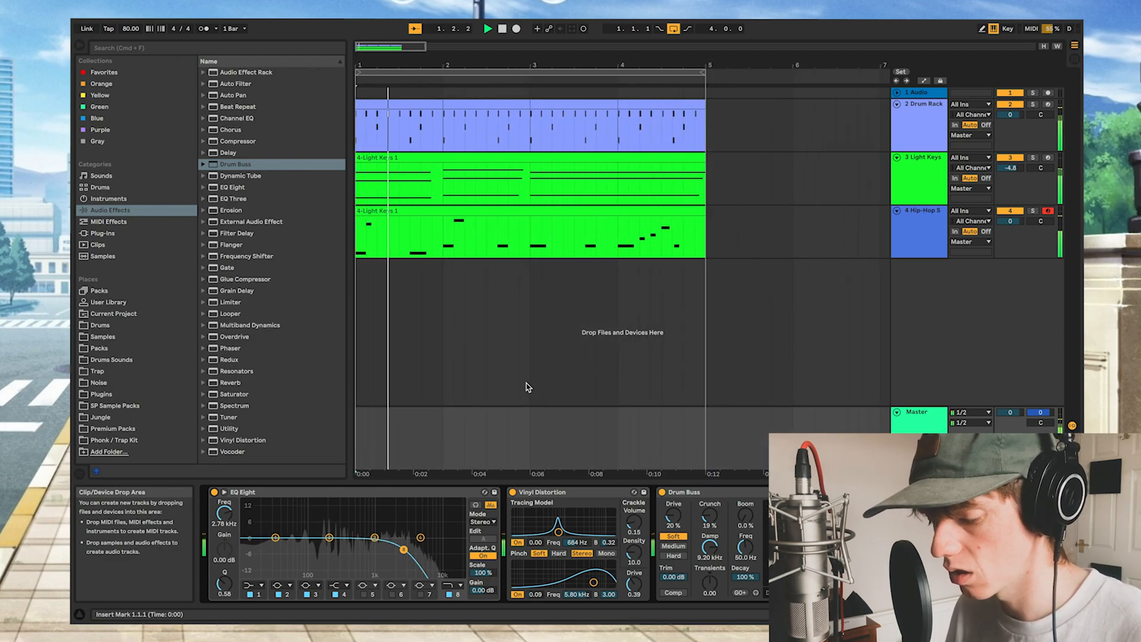
Raise the high-cut point of EQ Eight on the Master slightly, to about 3 kHz
{"action": "left_click_drag", "start_coordinate": [404, 549], "coordinate": [407, 550]}
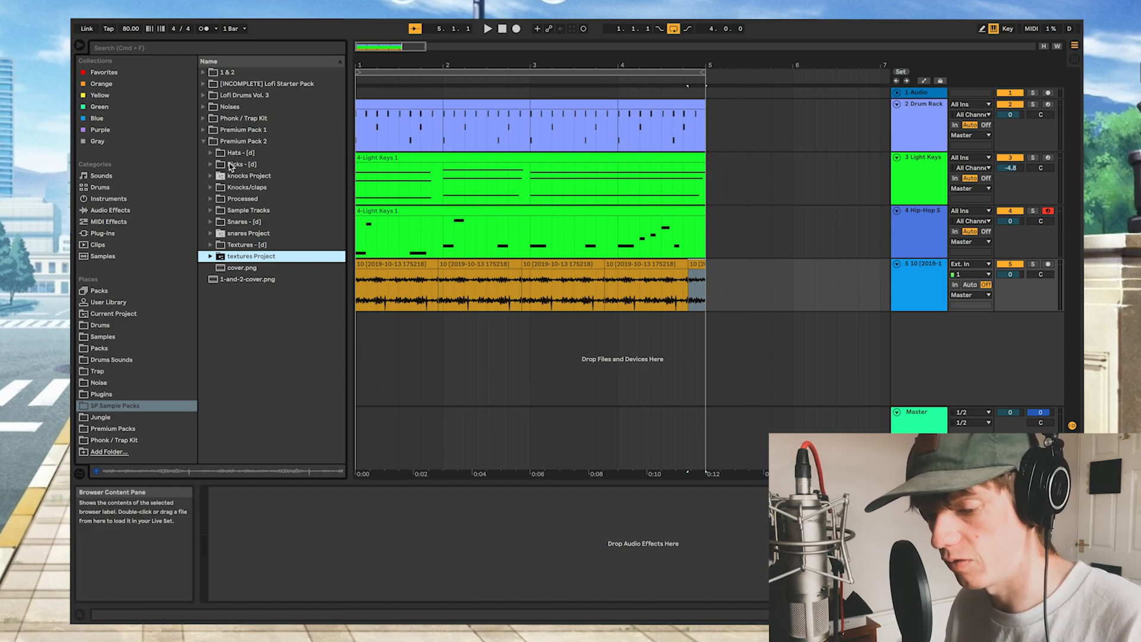
Collapse the Premium Pack 2 folder and consolidate all the texture clips on track 5 from bar 1 to bar 5 into one clip
{"action": "left_click", "coordinate": [204, 143]}
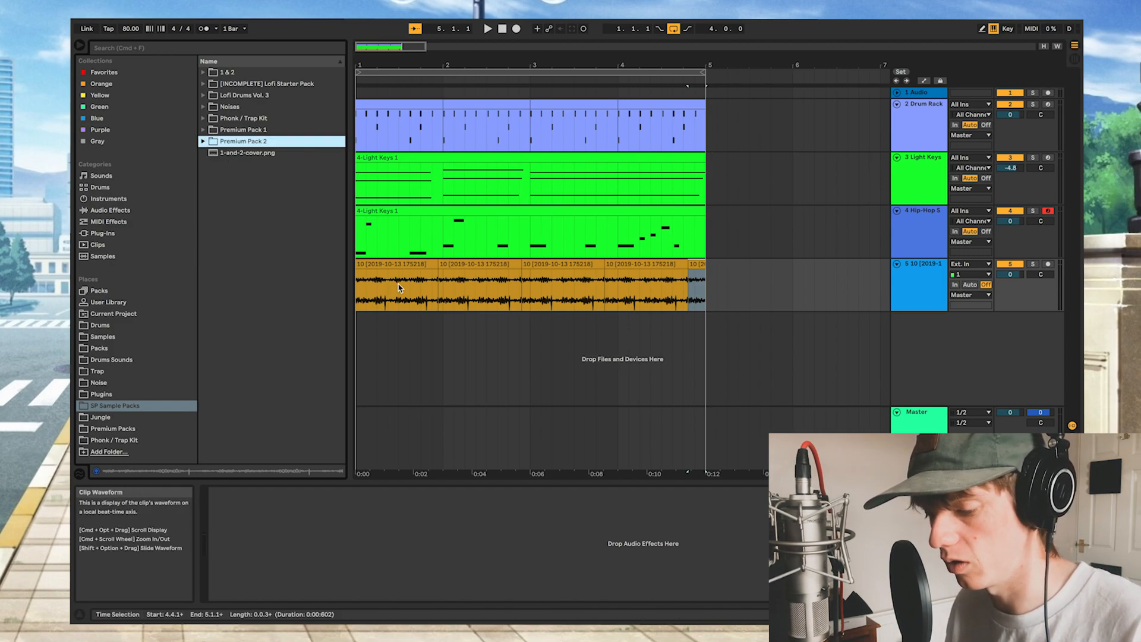
{"action": "left_click", "coordinate": [397, 264]}
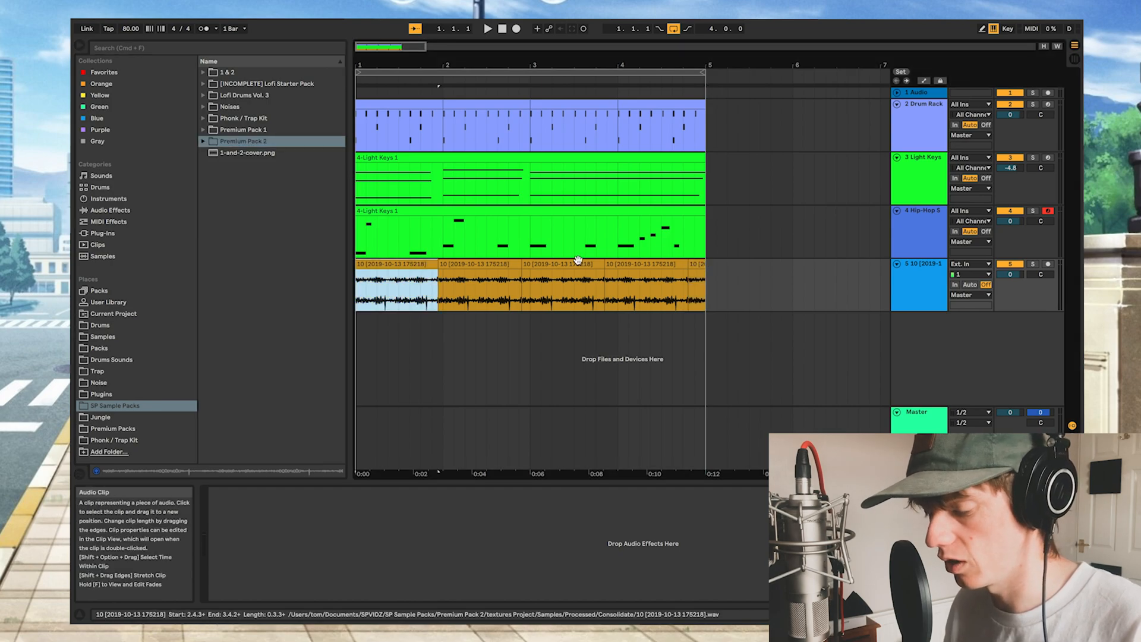
{"action": "left_click", "coordinate": [698, 265], "text": "shift"}
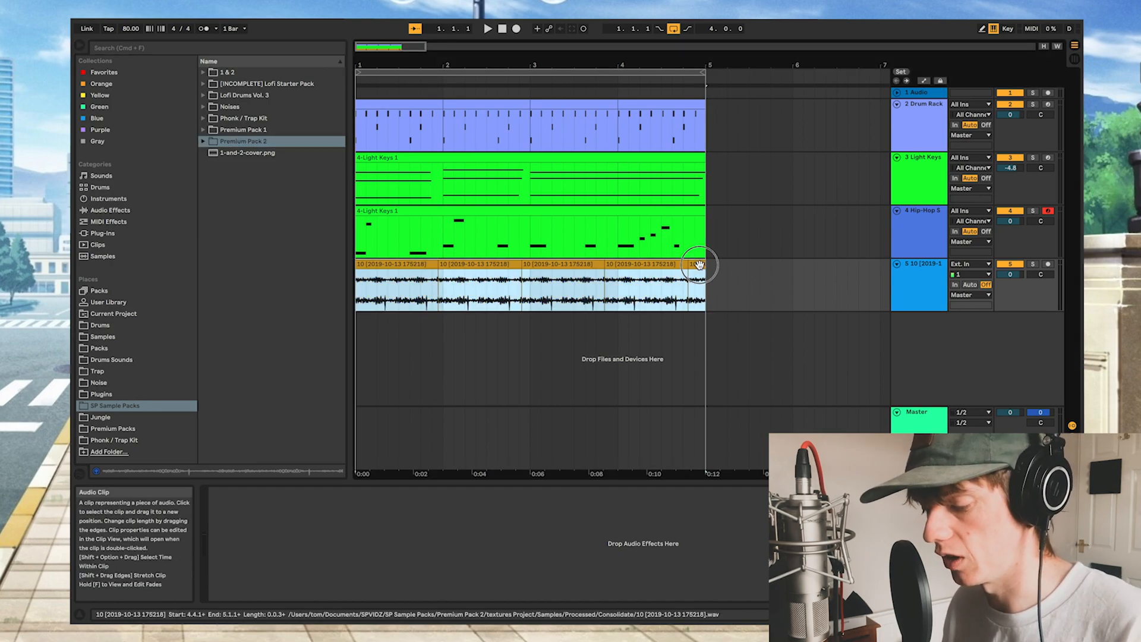
{"action": "key", "text": "super+j"}
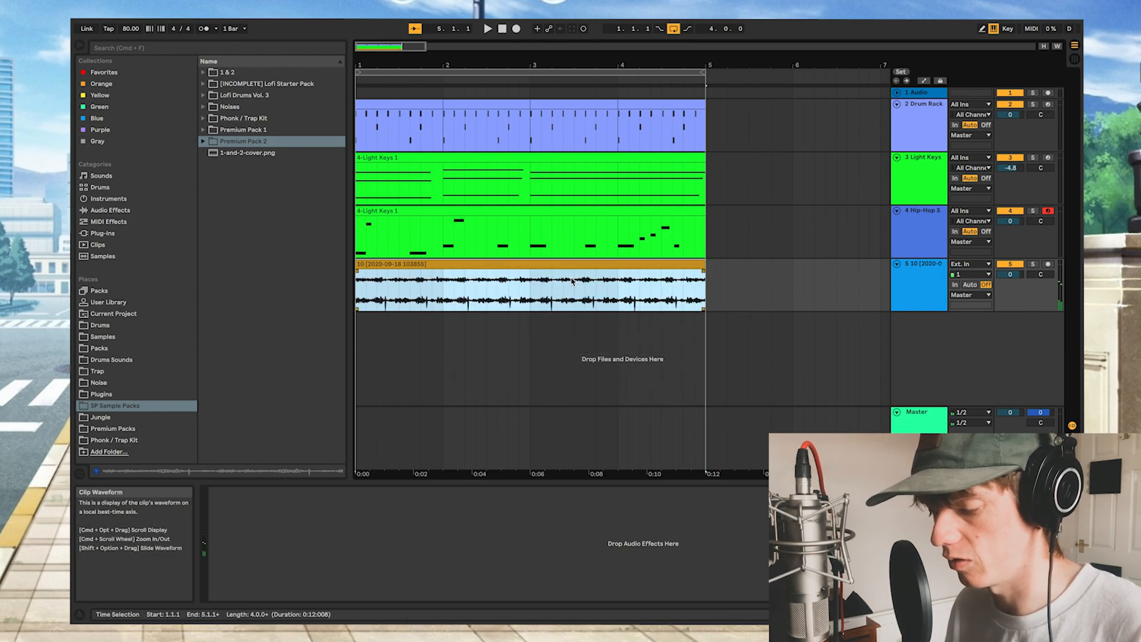
{"action": "double_click", "coordinate": [523, 264]}
{"action": "left_click", "coordinate": [525, 264]}
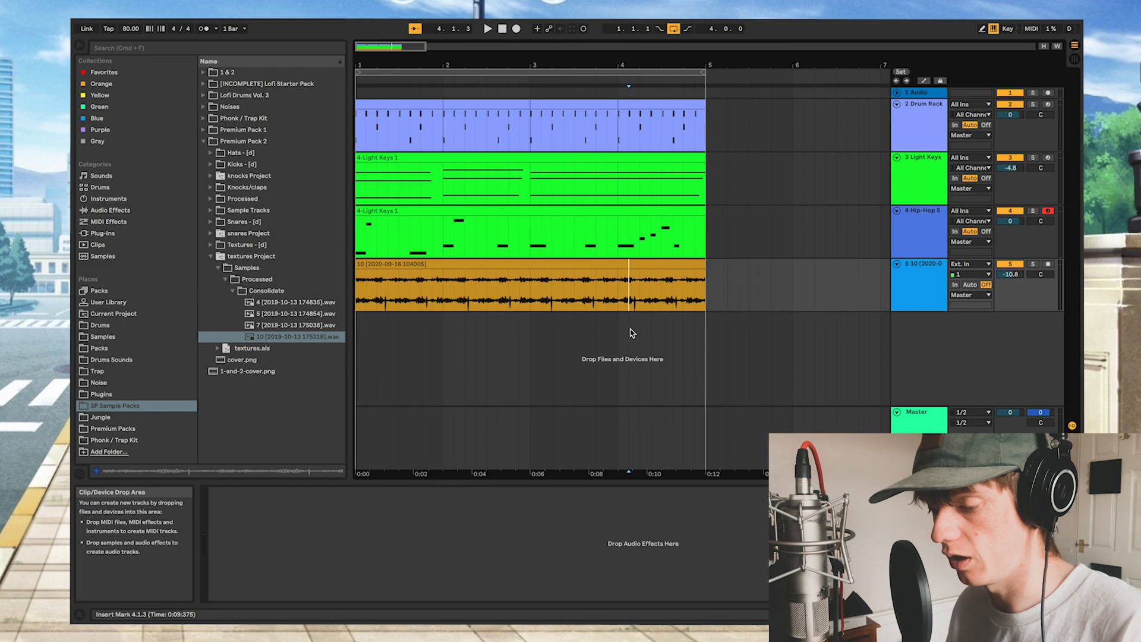
Show the Master's effects, then place the insert marker at bar 1
{"action": "left_click", "coordinate": [909, 428]}
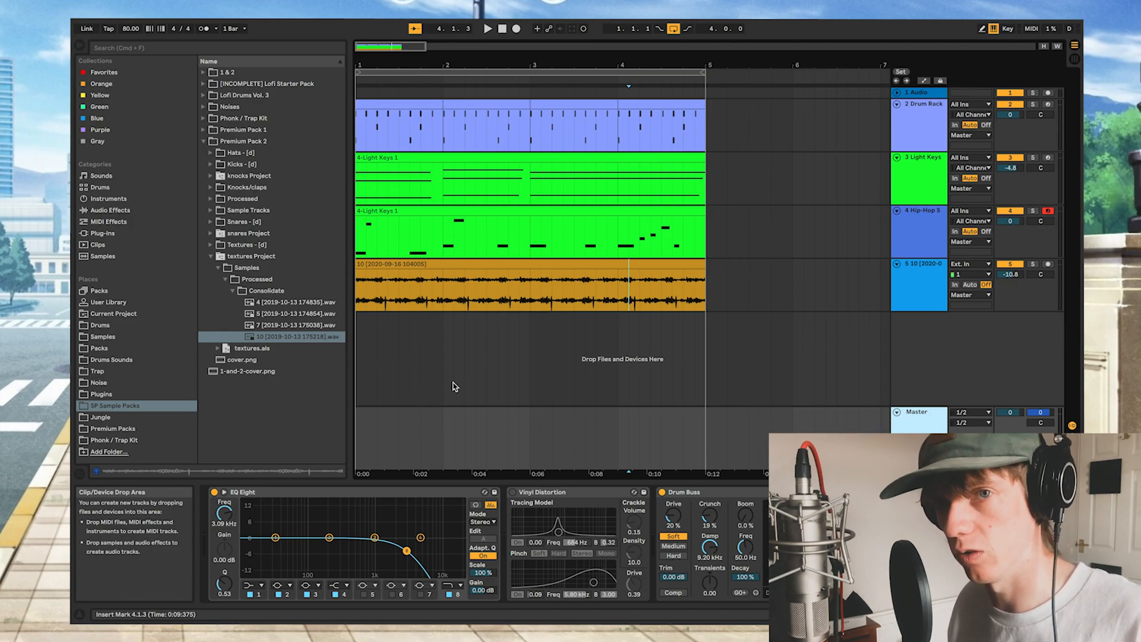
{"action": "left_click", "coordinate": [361, 326]}
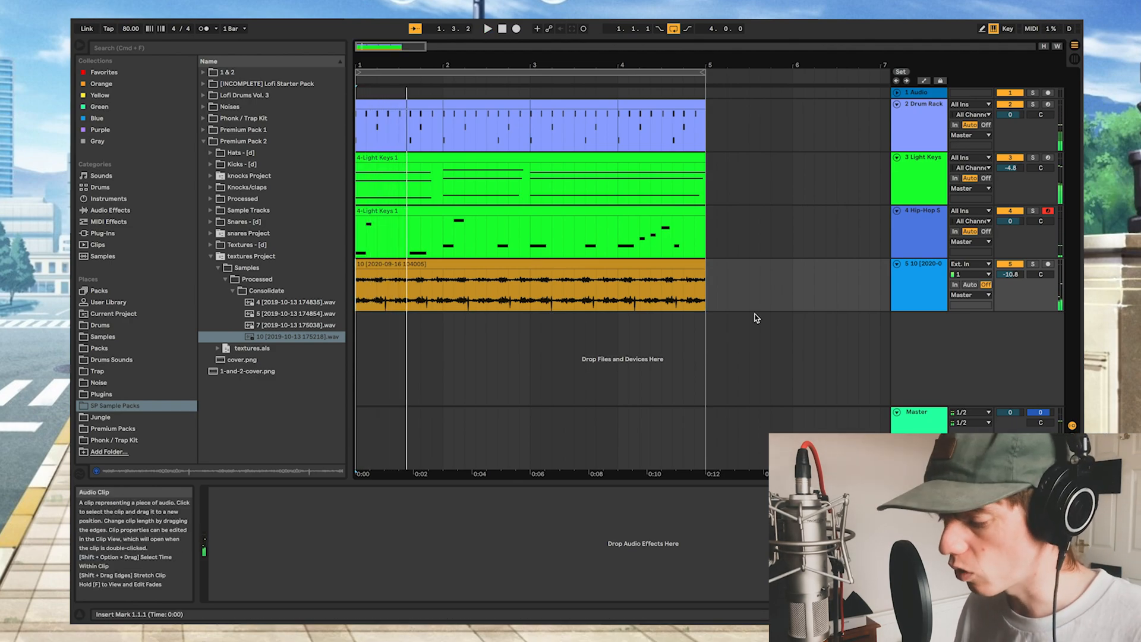
Bypass EQ Eight and Drum Buss on the Master and play the loop from bar 1 without them
{"action": "left_click", "coordinate": [493, 470]}
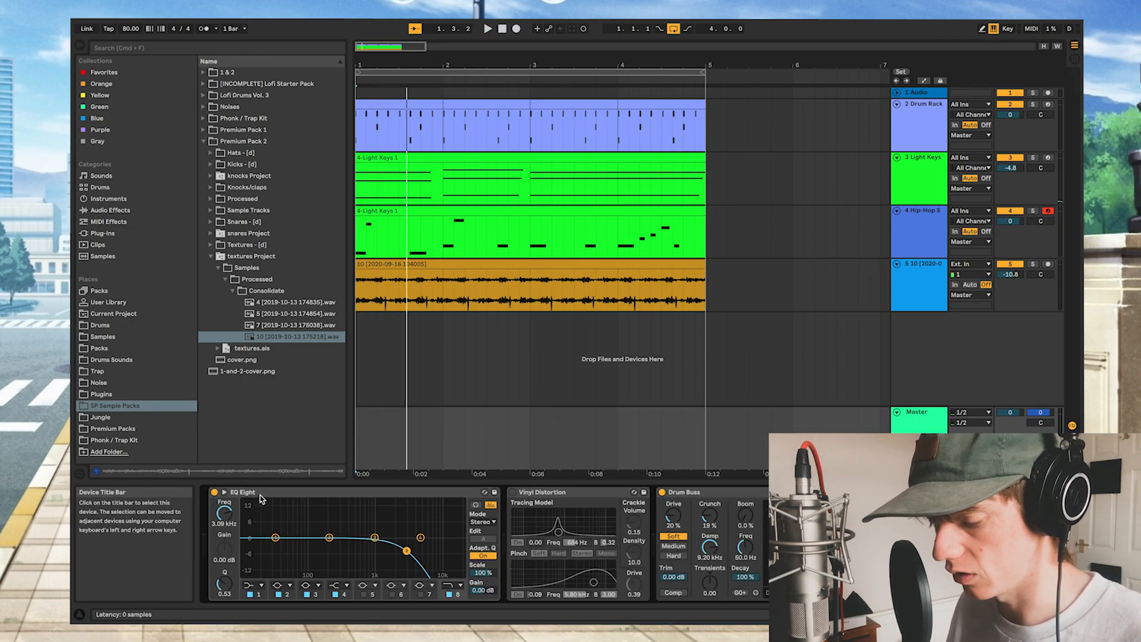
{"action": "left_click", "coordinate": [214, 492]}
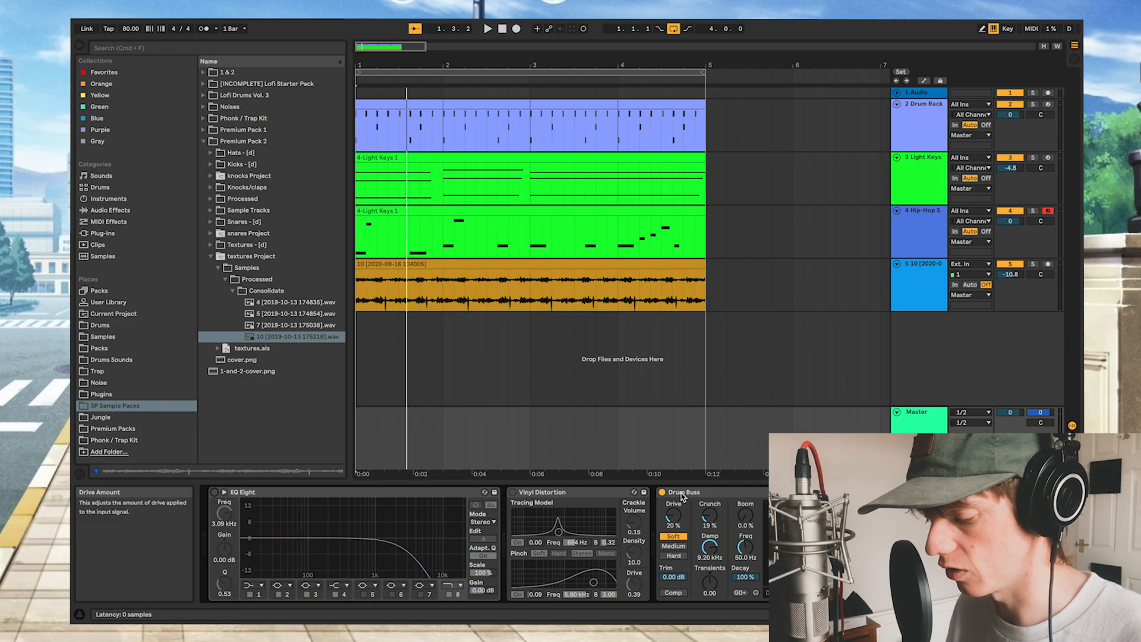
{"action": "left_click", "coordinate": [359, 332]}
{"action": "key", "text": "space"}
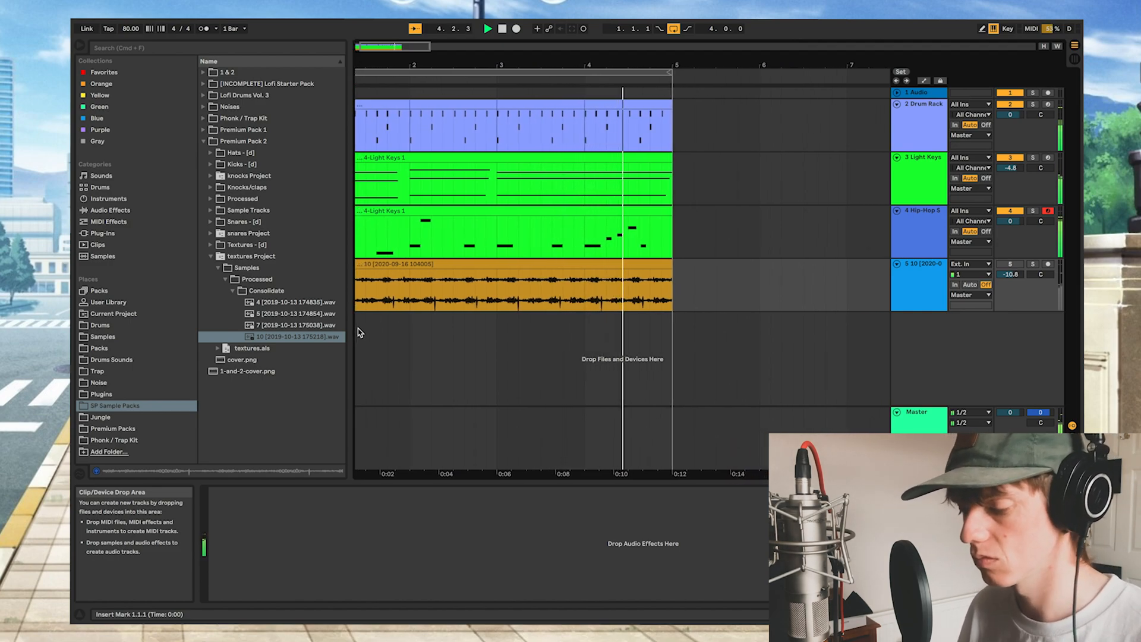
{"action": "key", "text": "space"}
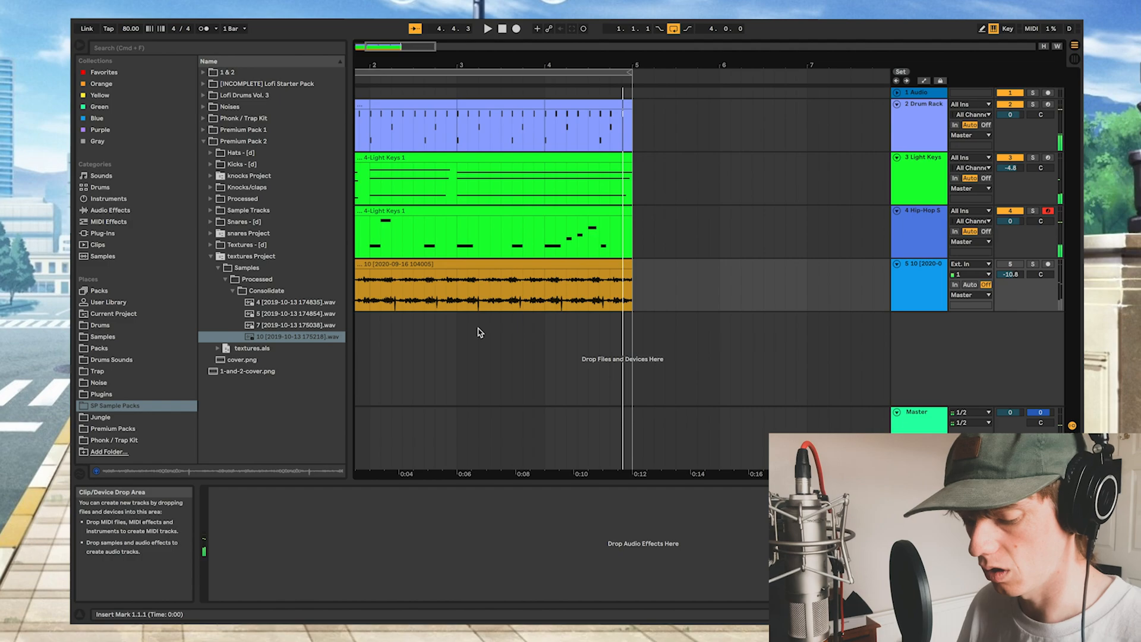
{"action": "key", "text": "Tab"}
{"action": "key", "text": "Tab"}
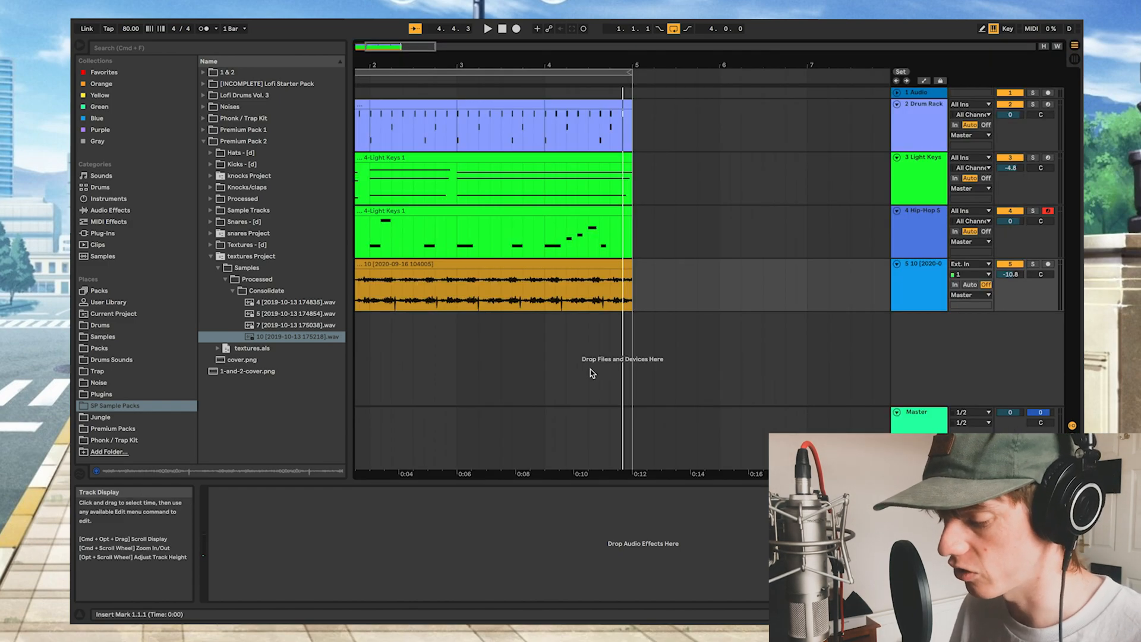
Re-enable EQ Eight and Drum Buss on the Master, play the loop with the effects active, then stop playback
{"action": "left_click", "coordinate": [777, 423]}
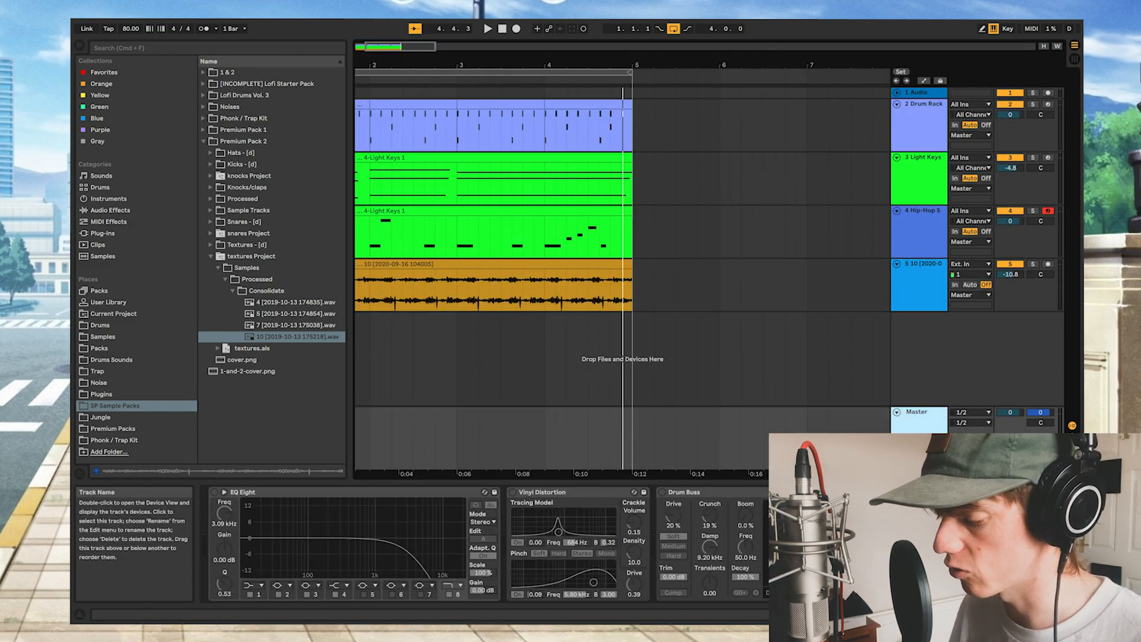
{"action": "left_click", "coordinate": [214, 492]}
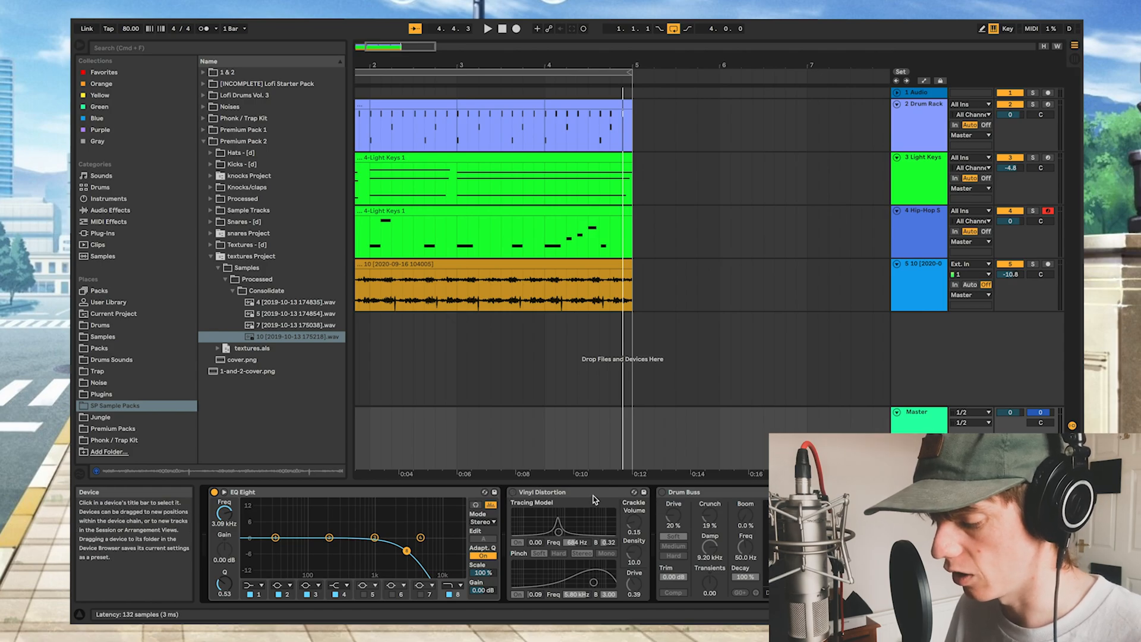
{"action": "left_click", "coordinate": [661, 492]}
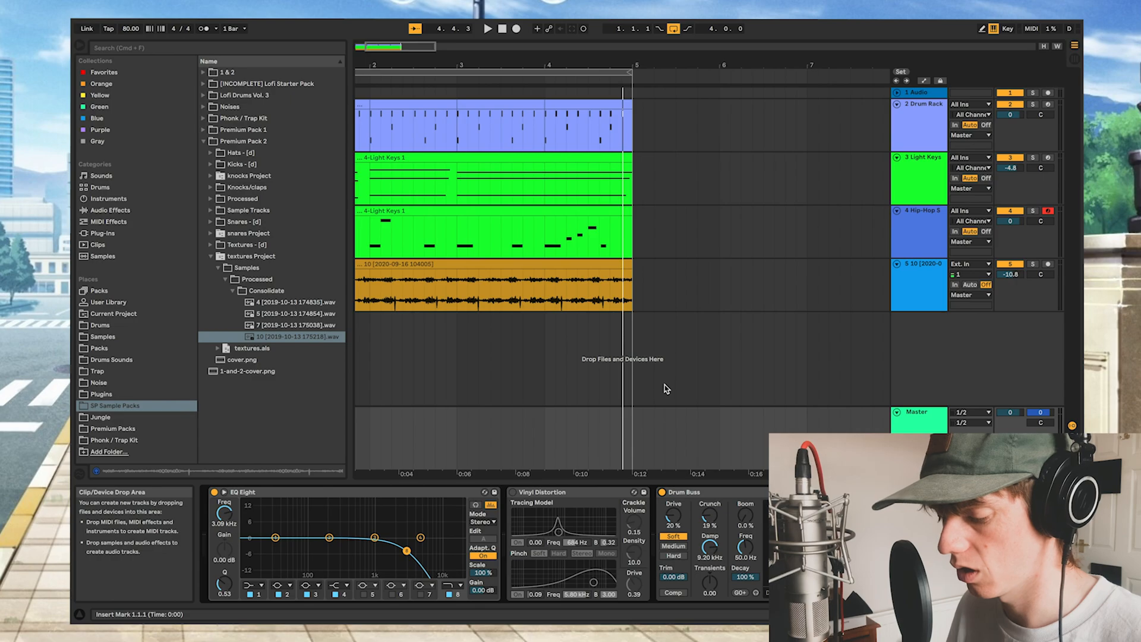
{"action": "key", "text": "space"}
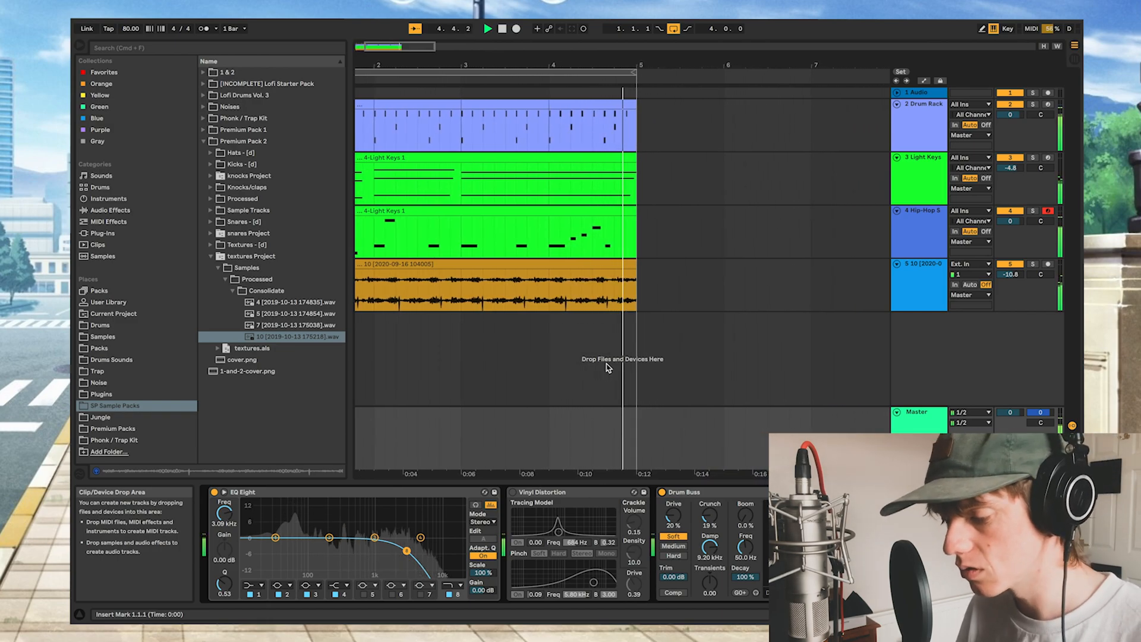
{"action": "key", "text": "space"}
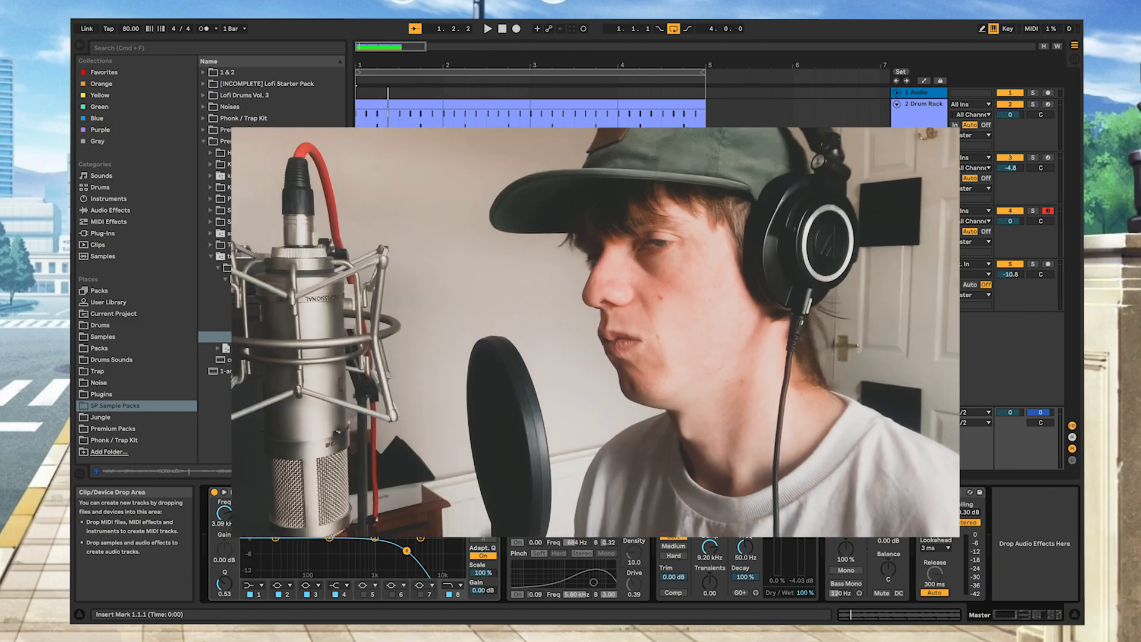